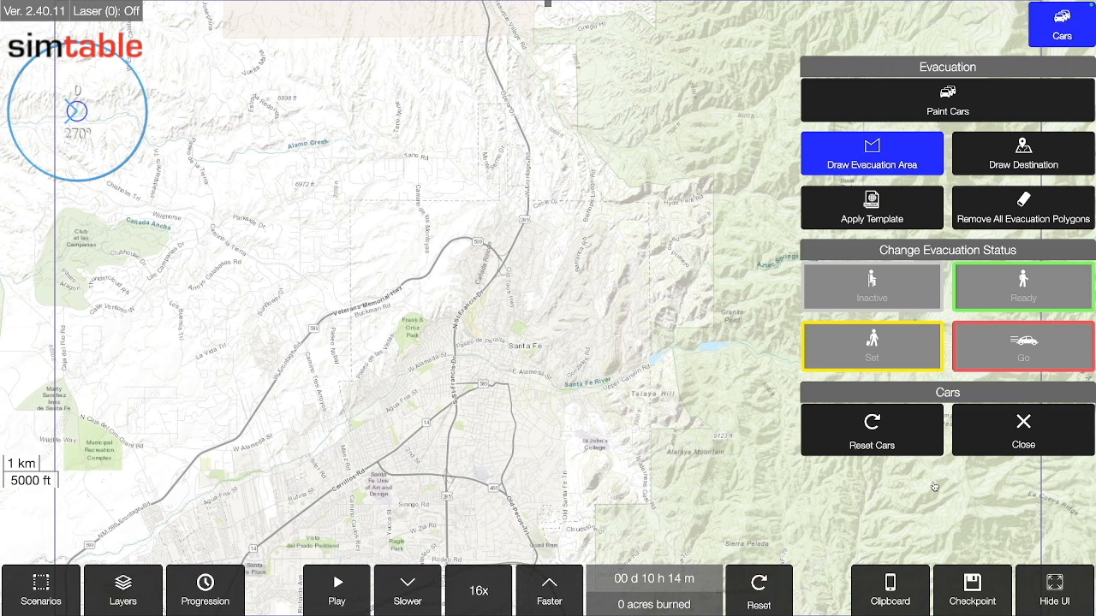
Draw an evacuation area polygon north of Santa Fe, just east of the N St Francis Dr highway
{"action": "left_click", "coordinate": [824, 166]}
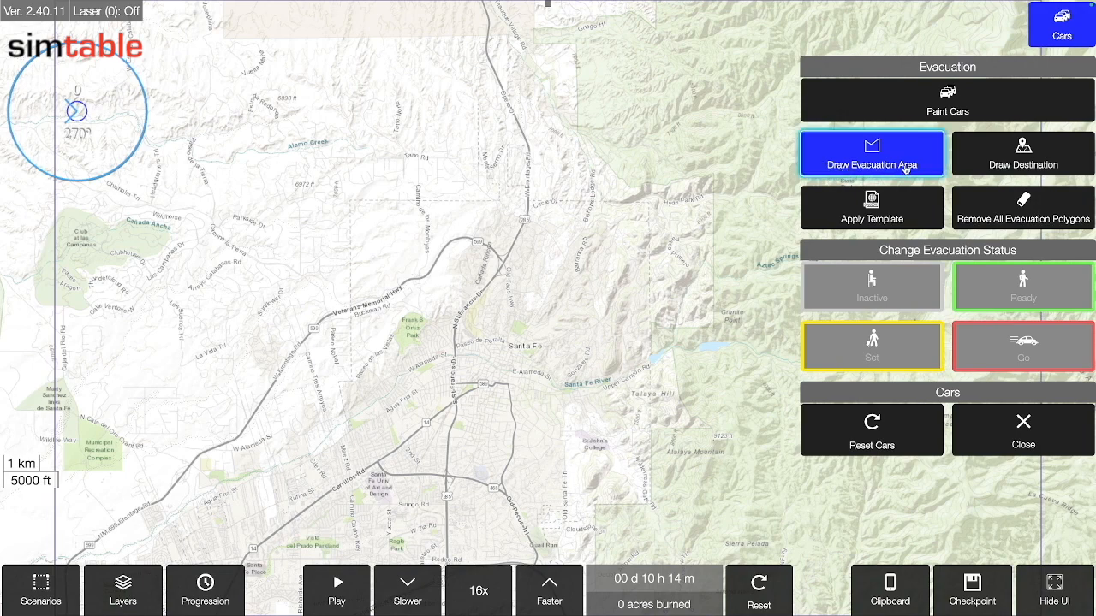
{"action": "left_click", "coordinate": [526, 231]}
{"action": "mouse_move", "coordinate": [506, 272]}
{"action": "left_mouse_down"}
{"action": "mouse_move", "coordinate": [474, 338]}
{"action": "mouse_move", "coordinate": [505, 338]}
{"action": "mouse_move", "coordinate": [531, 315]}
{"action": "mouse_move", "coordinate": [553, 261]}
{"action": "mouse_move", "coordinate": [546, 244]}
{"action": "left_mouse_up"}
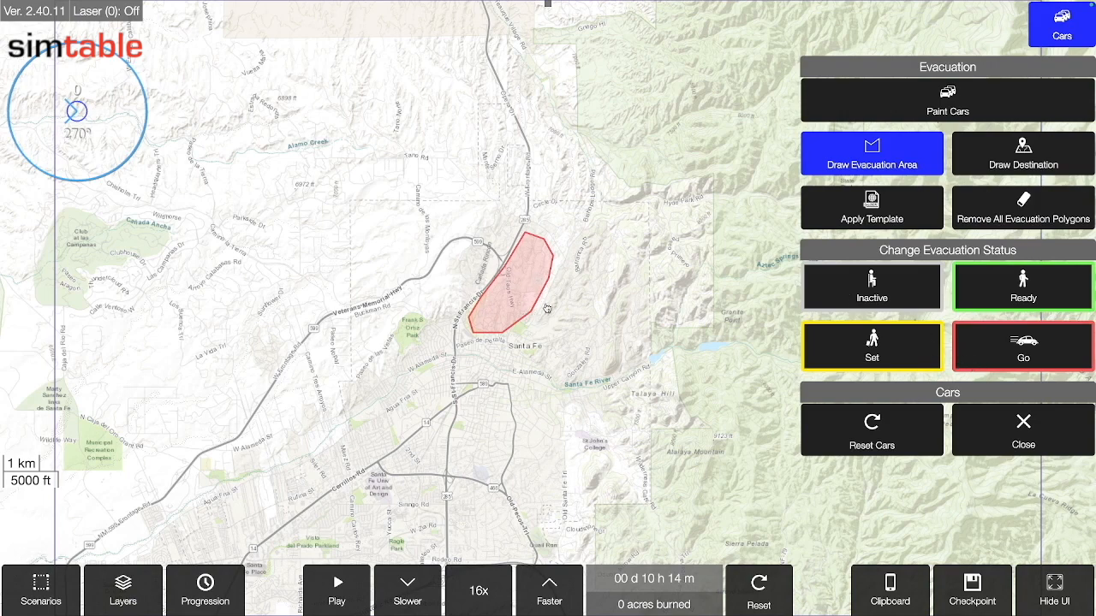
Paint cars in and around the evacuation area and start the simulation
{"action": "left_click", "coordinate": [949, 113]}
{"action": "mouse_move", "coordinate": [529, 297]}
{"action": "left_mouse_down"}
{"action": "mouse_move", "coordinate": [498, 307]}
{"action": "mouse_move", "coordinate": [527, 268]}
{"action": "mouse_move", "coordinate": [584, 261]}
{"action": "mouse_move", "coordinate": [550, 217]}
{"action": "mouse_move", "coordinate": [514, 274]}
{"action": "mouse_move", "coordinate": [537, 295]}
{"action": "left_mouse_up"}
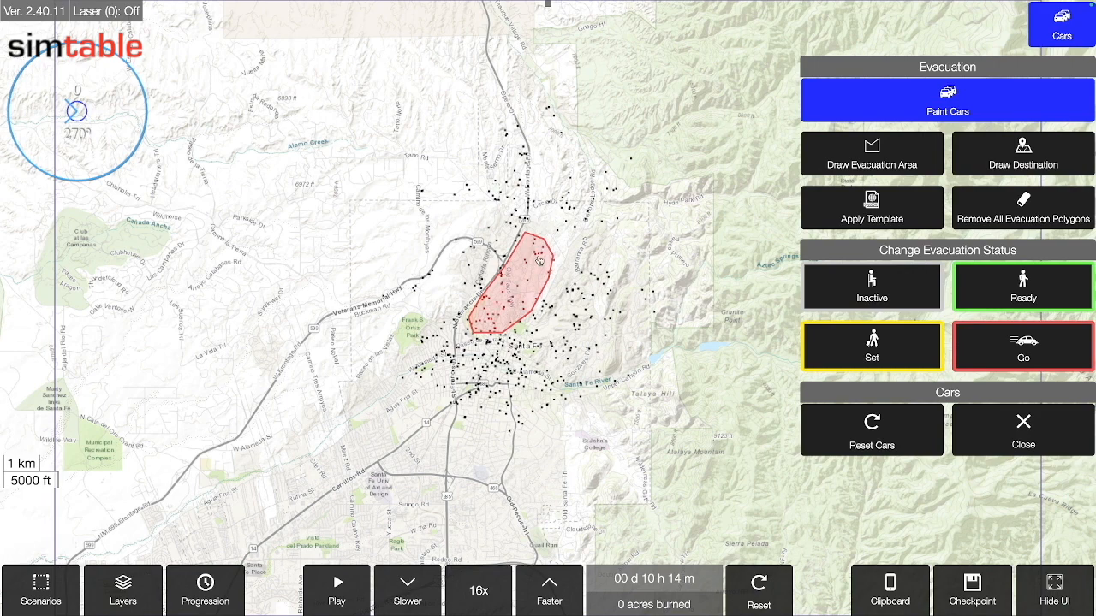
{"action": "left_click", "coordinate": [344, 599]}
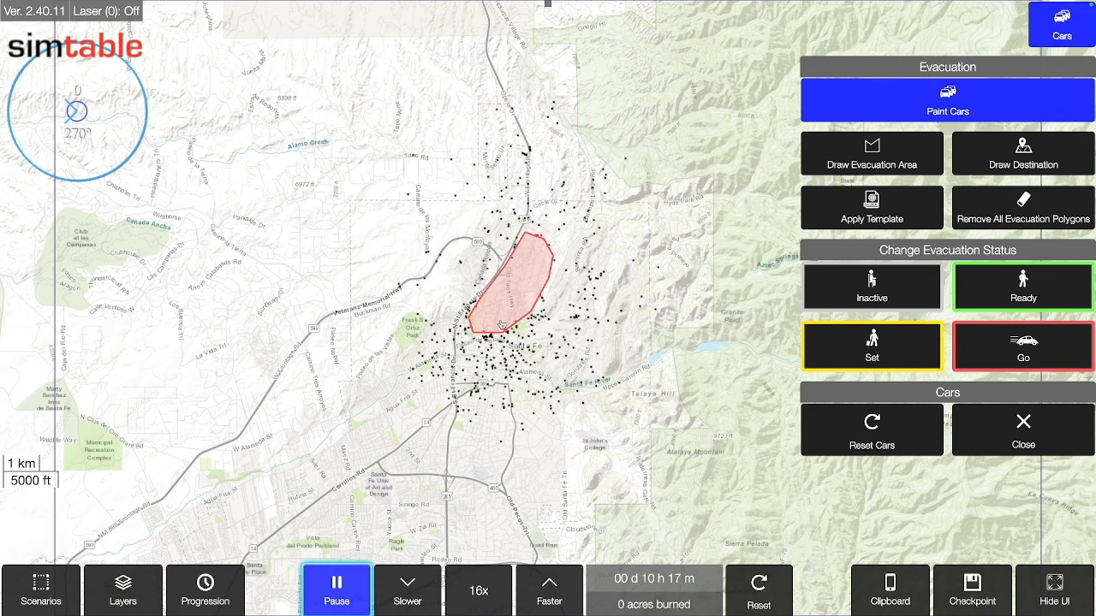
Draw a second evacuation area over Santa Fe and its eastern side, and reset the cars
{"action": "left_click", "coordinate": [898, 170]}
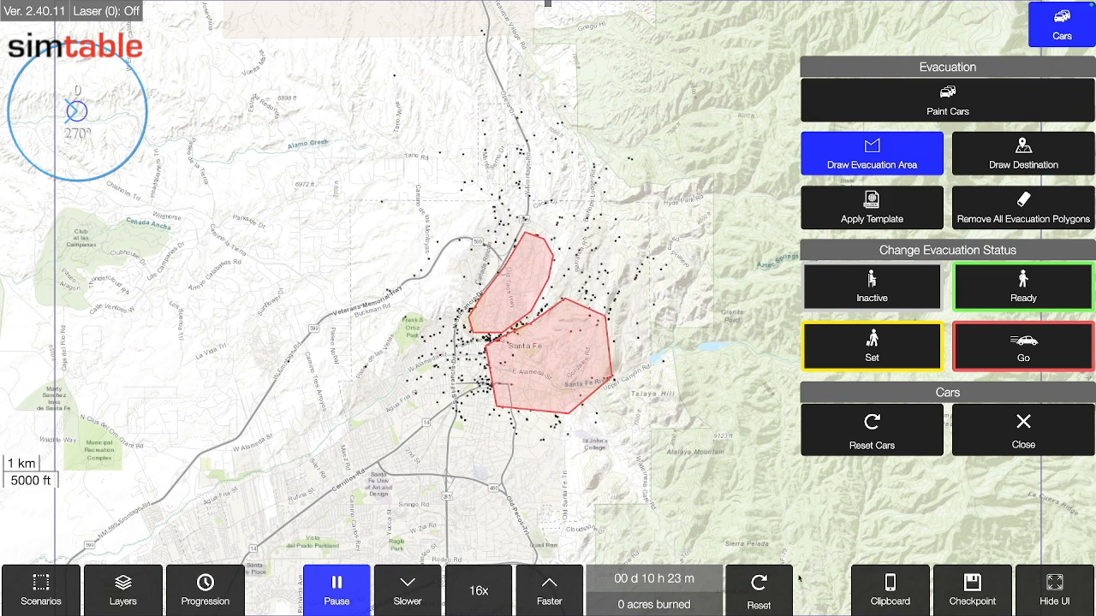
{"action": "left_click", "coordinate": [866, 445]}
Draw a small destination polygon on Cerrillos Rd, southwest of the evacuation areas near the Santa Fe University of Art and Design
{"action": "left_click", "coordinate": [1019, 161]}
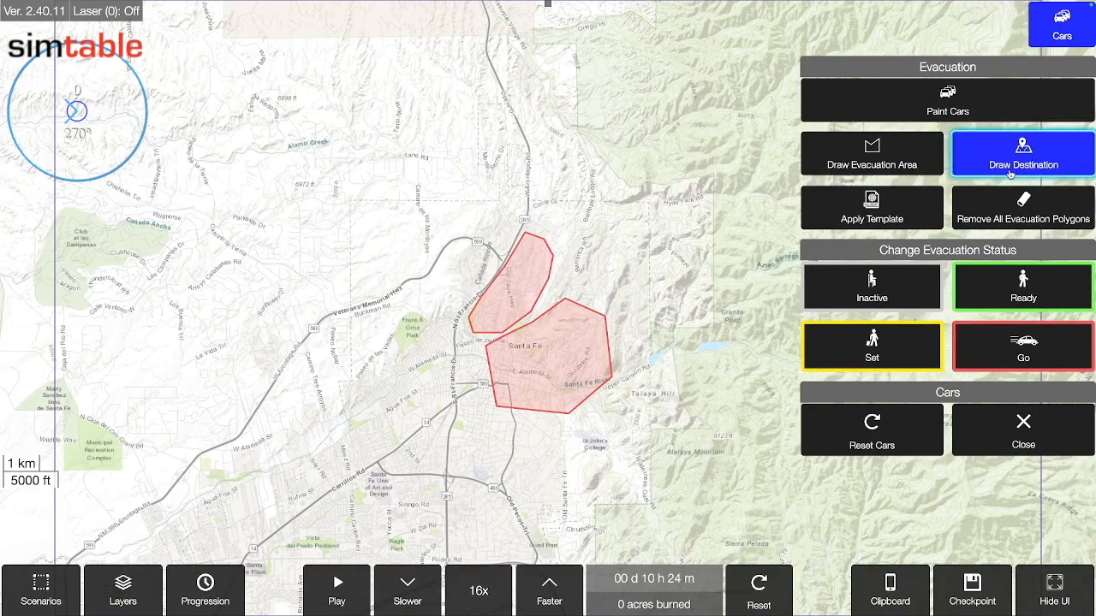
{"action": "left_click", "coordinate": [389, 451]}
{"action": "mouse_move", "coordinate": [391, 464]}
{"action": "left_mouse_down"}
{"action": "mouse_move", "coordinate": [375, 477]}
{"action": "mouse_move", "coordinate": [363, 468]}
{"action": "mouse_move", "coordinate": [377, 456]}
{"action": "left_mouse_up"}
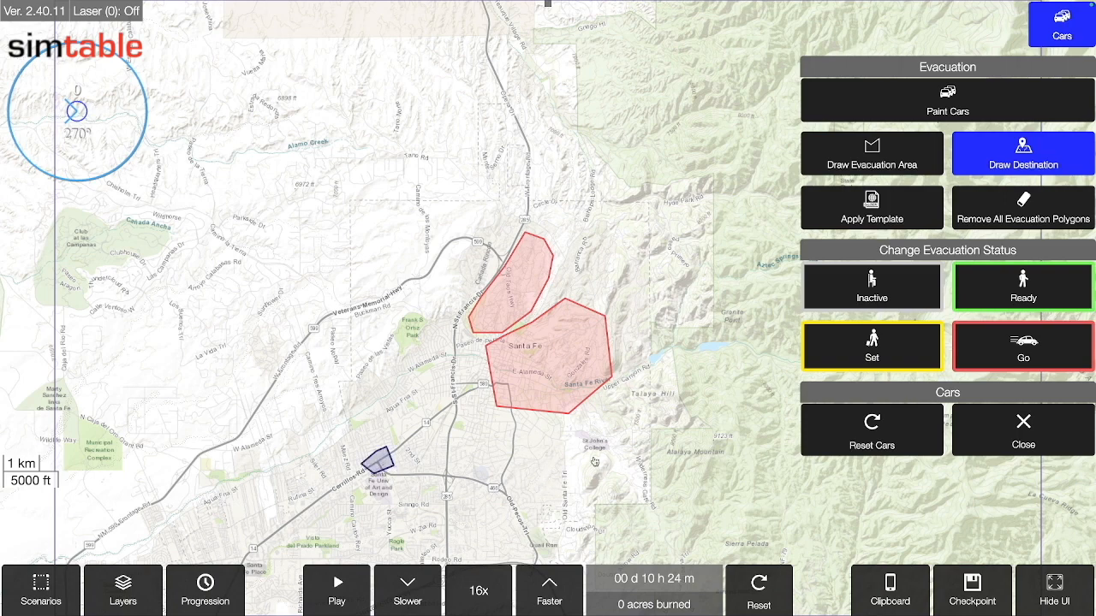
Paint cars across both evacuation areas, run the simulation toward the destination, and reset the cars
{"action": "left_click", "coordinate": [912, 106]}
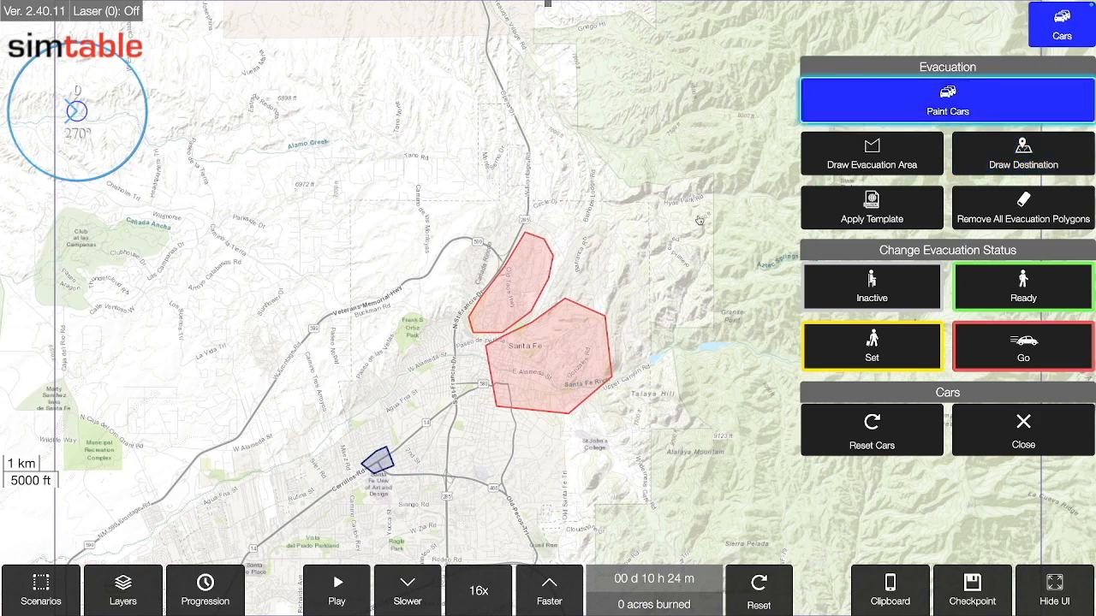
{"action": "mouse_move", "coordinate": [522, 280]}
{"action": "left_mouse_down"}
{"action": "mouse_move", "coordinate": [540, 274]}
{"action": "mouse_move", "coordinate": [498, 274]}
{"action": "mouse_move", "coordinate": [532, 346]}
{"action": "mouse_move", "coordinate": [577, 326]}
{"action": "mouse_move", "coordinate": [565, 304]}
{"action": "mouse_move", "coordinate": [573, 341]}
{"action": "mouse_move", "coordinate": [566, 317]}
{"action": "left_mouse_up"}
{"action": "left_click", "coordinate": [353, 582]}
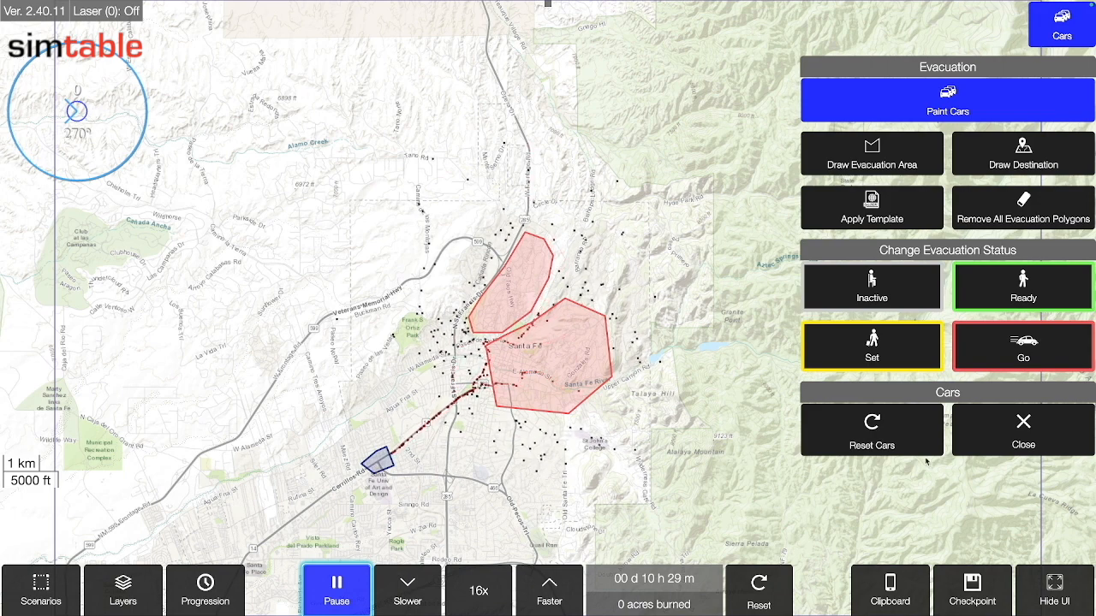
{"action": "left_click", "coordinate": [880, 448]}
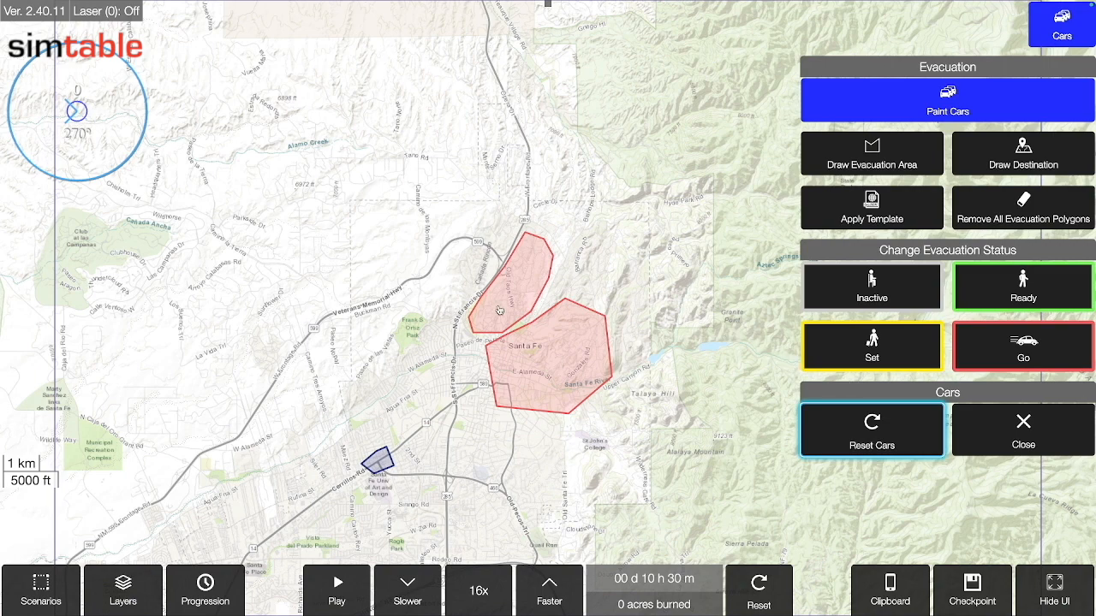
Change both evacuation areas to Inactive and run the simulation with newly painted cars
{"action": "left_click", "coordinate": [858, 296]}
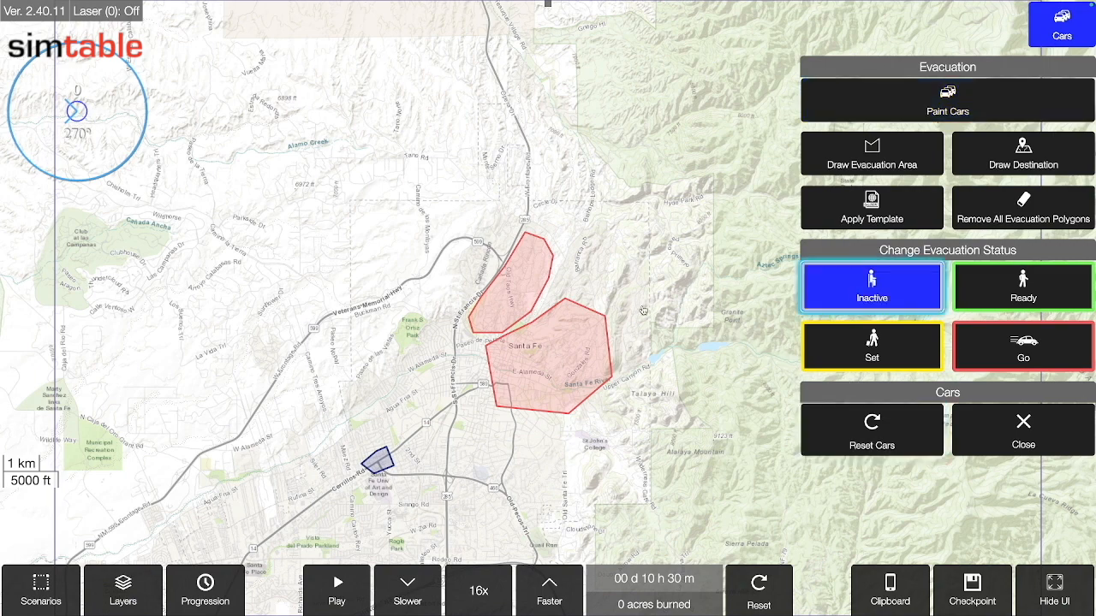
{"action": "left_click", "coordinate": [531, 290]}
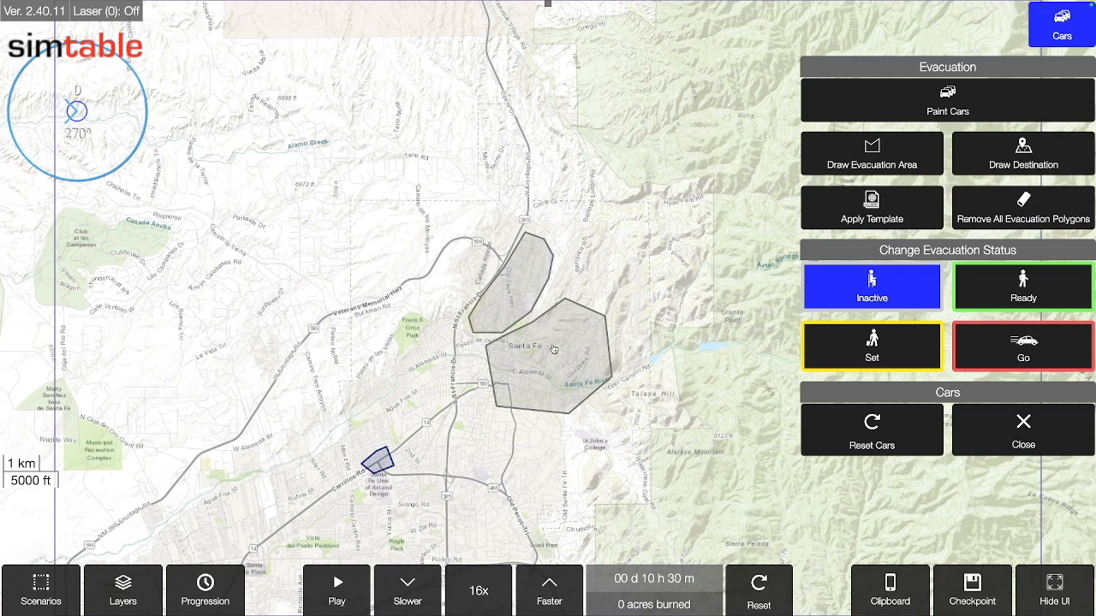
{"action": "left_click", "coordinate": [908, 108]}
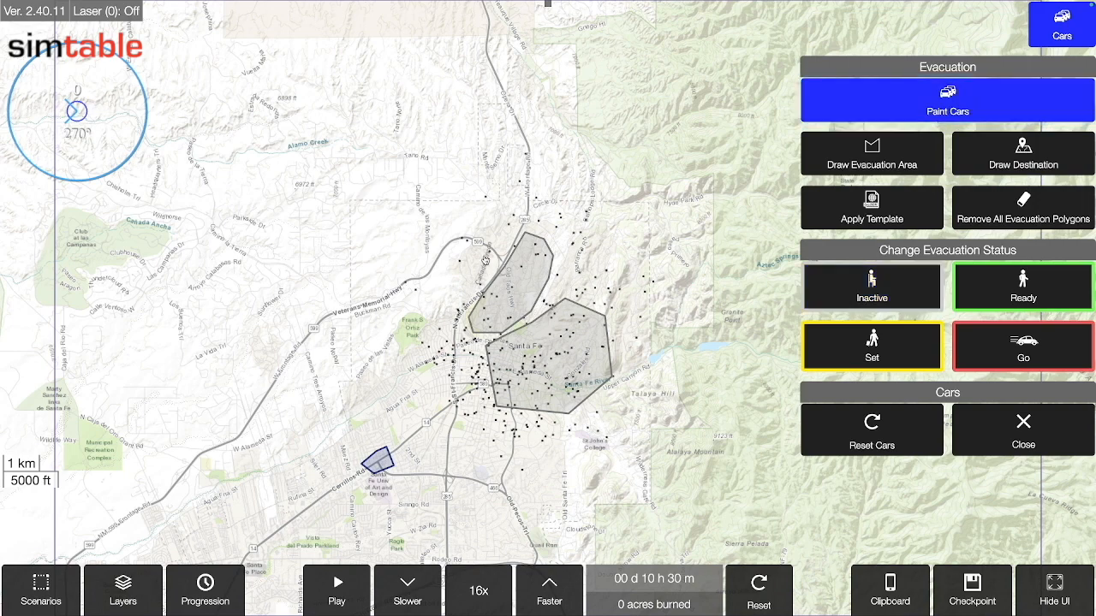
{"action": "left_click", "coordinate": [340, 587]}
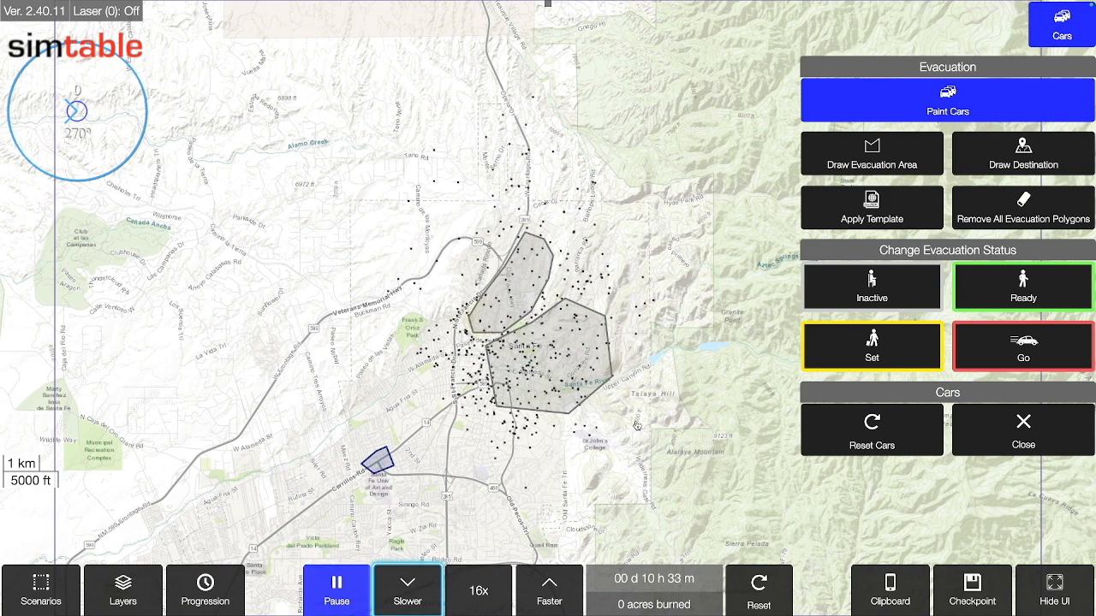
Change the status of both evacuation areas to Ready while the simulation runs
{"action": "left_click", "coordinate": [1010, 296]}
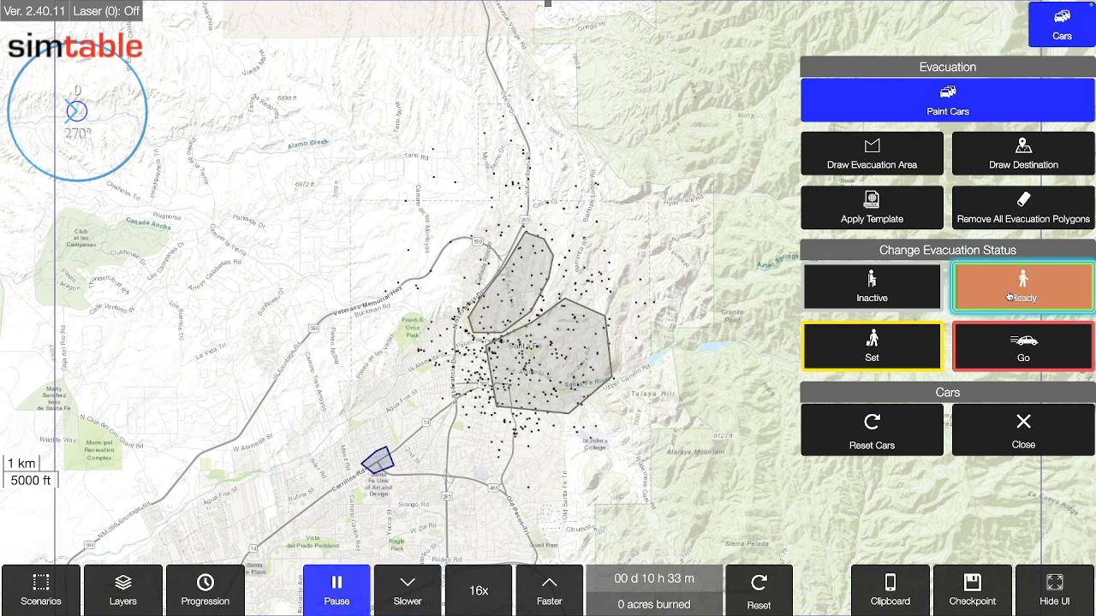
{"action": "left_click", "coordinate": [518, 299]}
{"action": "left_click", "coordinate": [556, 359]}
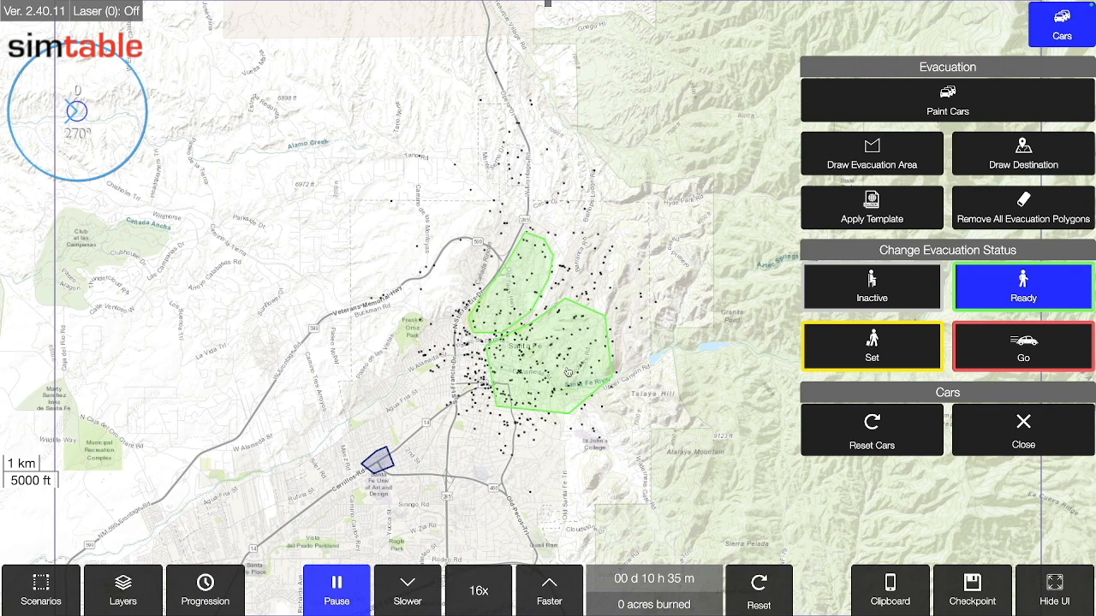
Advance both evacuation areas to Set and on to Go so their cars evacuate
{"action": "left_click", "coordinate": [847, 351]}
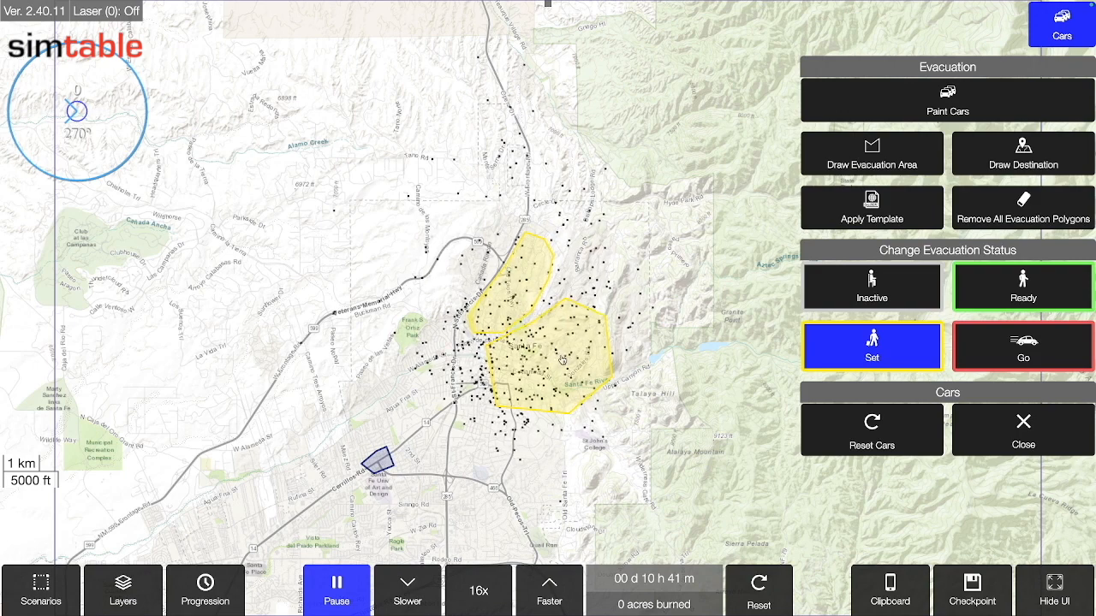
{"action": "left_click", "coordinate": [1006, 355]}
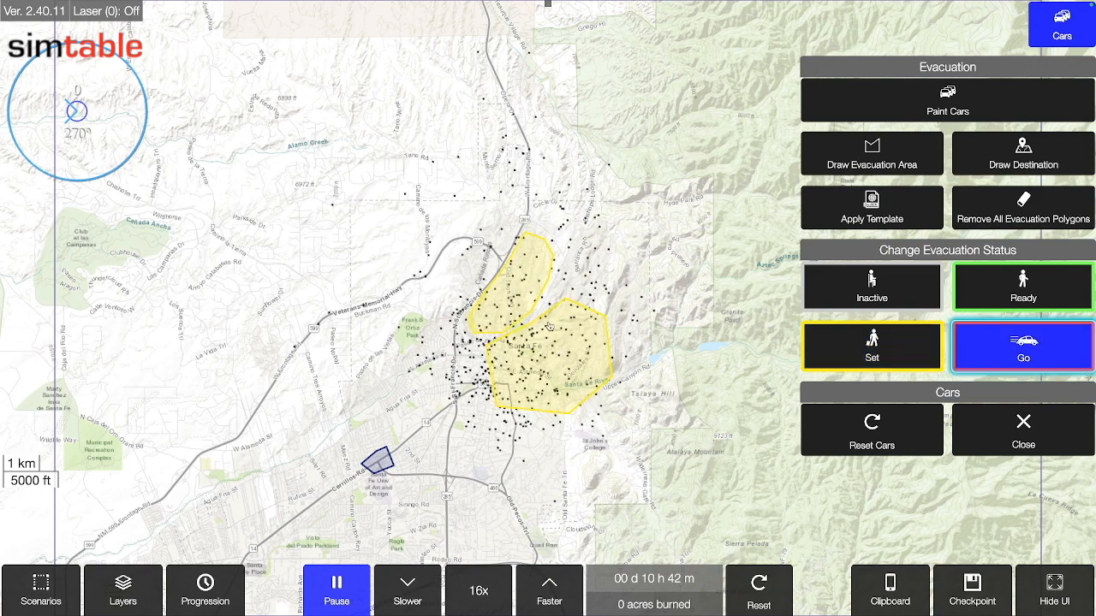
{"action": "left_click", "coordinate": [523, 308]}
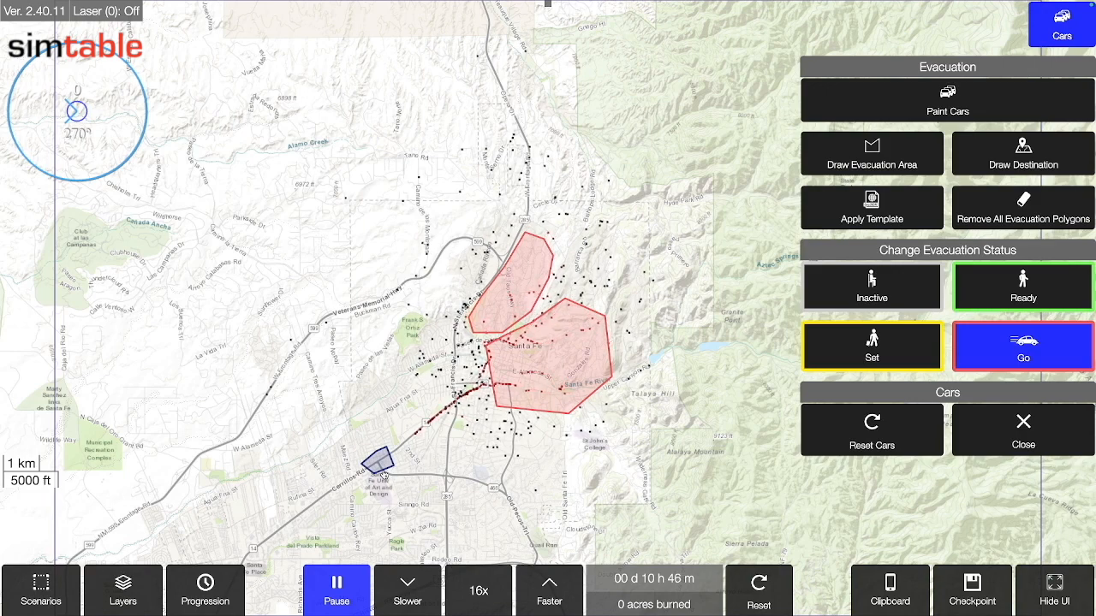
Reset the cars and remove all evacuation polygons from the map
{"action": "left_click", "coordinate": [883, 440]}
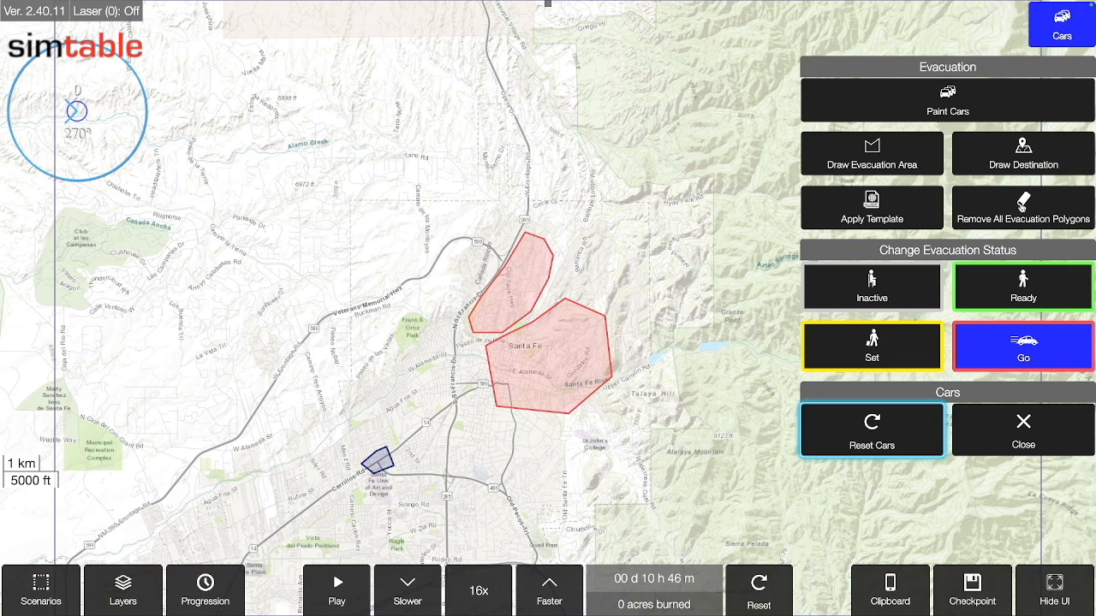
{"action": "left_click", "coordinate": [1022, 209]}
{"action": "left_click", "coordinate": [463, 357]}
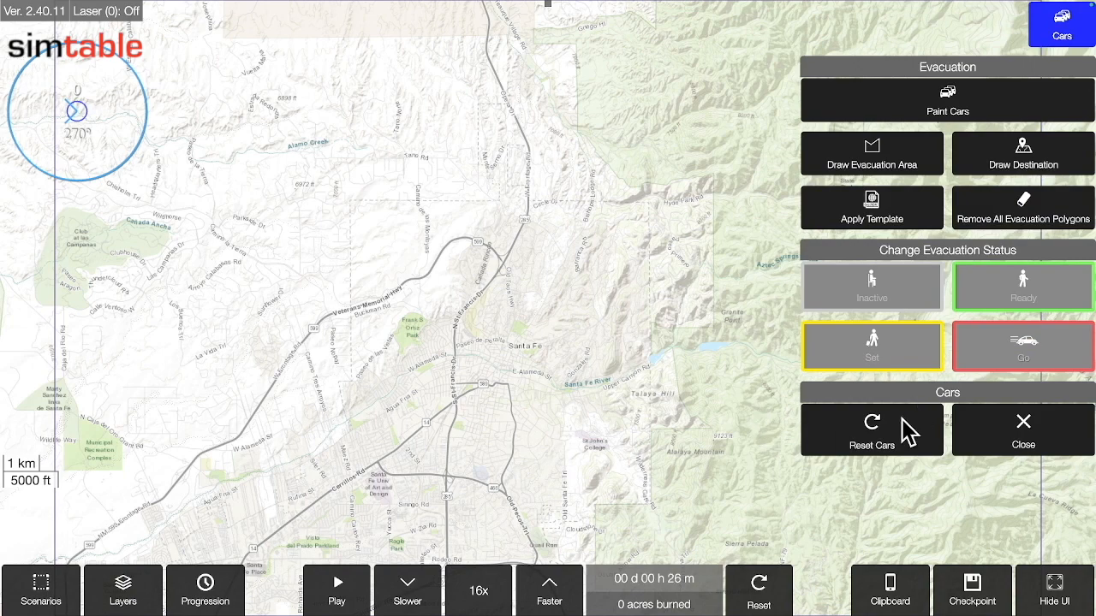
Switch to Chrome and look at the Santa Fe map in geojson.io and at Google Earth, ending back on geojson.io
{"action": "key", "text": "ctrl+Left"}
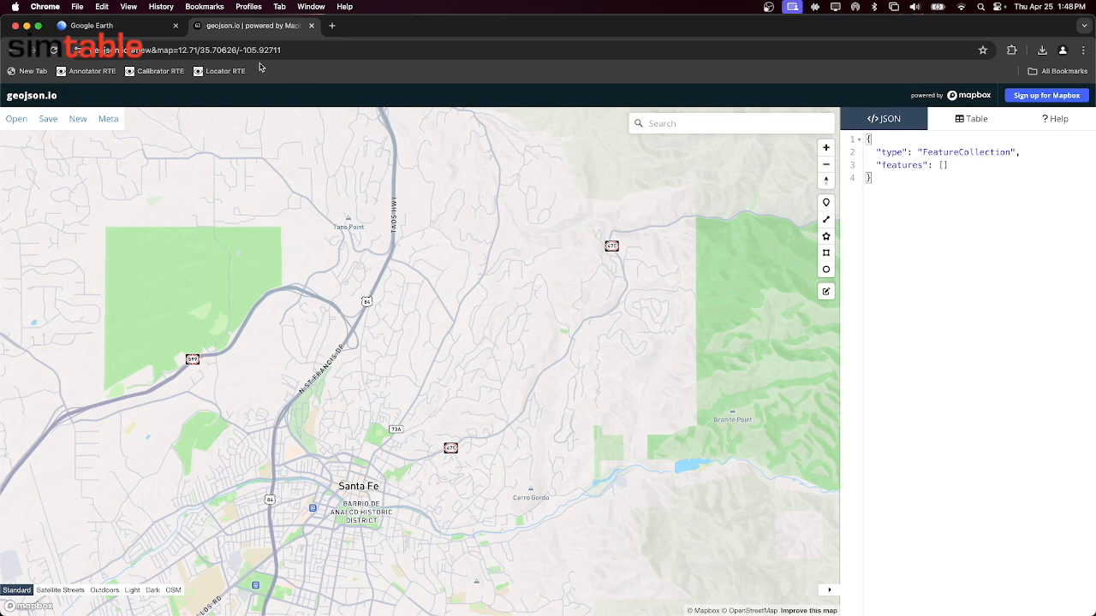
{"action": "scroll", "coordinate": [253, 112], "scroll_direction": "up", "scroll_amount": 1}
{"action": "scroll", "coordinate": [269, 199], "scroll_direction": "up", "scroll_amount": 1}
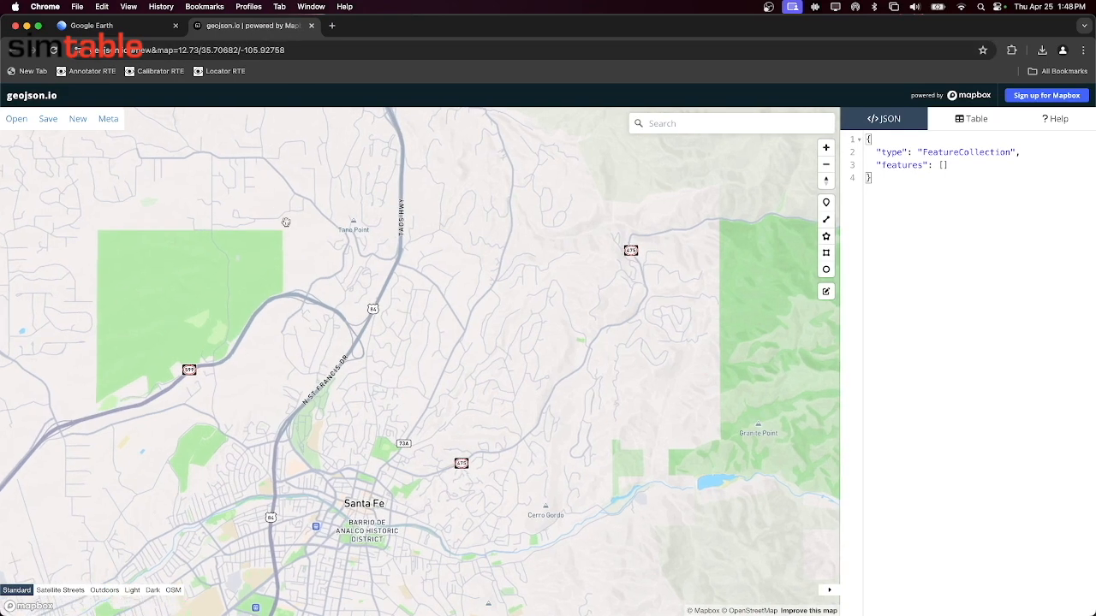
{"action": "left_click_drag", "start_coordinate": [397, 353], "coordinate": [391, 322]}
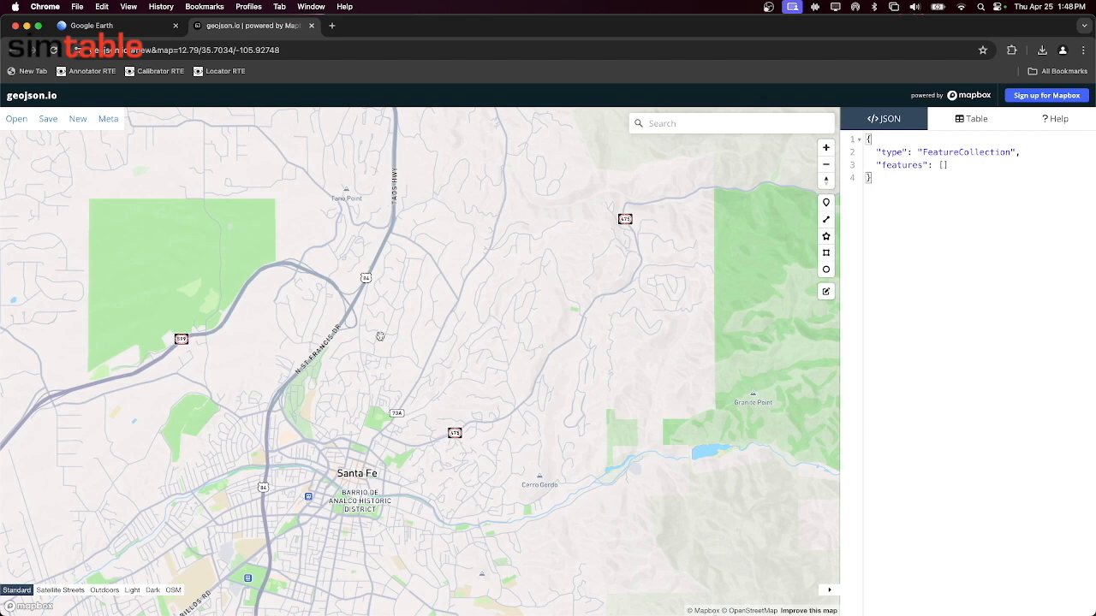
{"action": "left_click", "coordinate": [137, 27]}
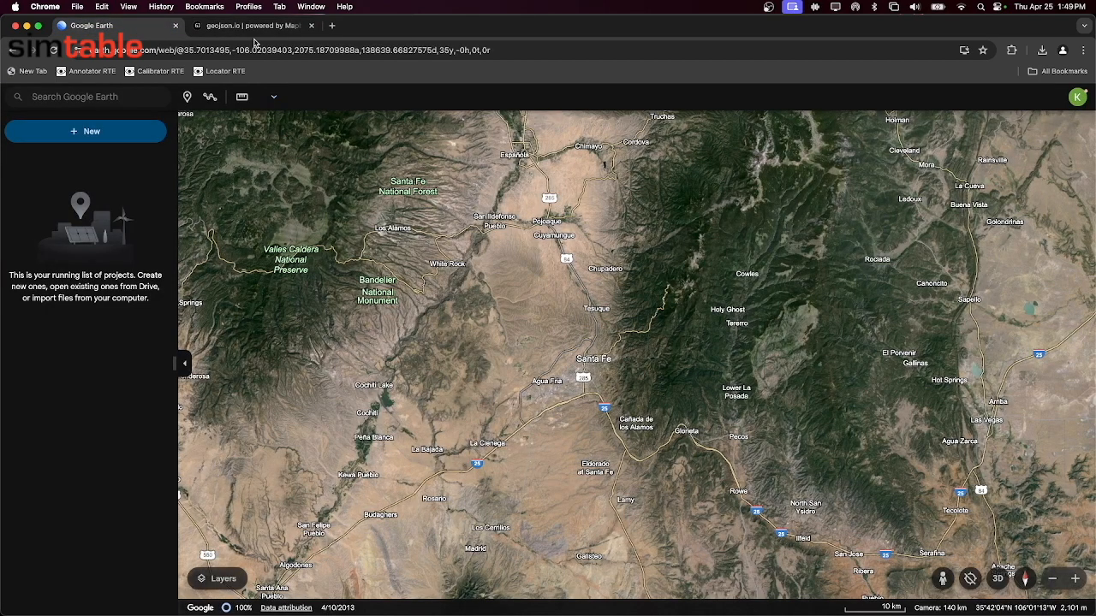
{"action": "key", "text": "ctrl+Tab"}
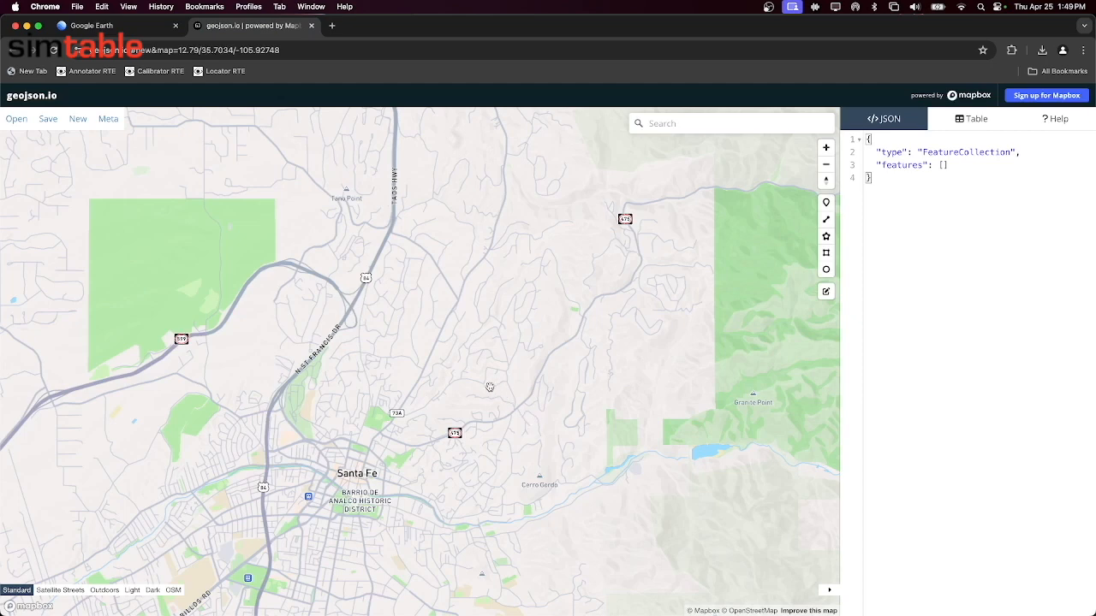
Draw a polygon on the geojson.io map northeast of central Santa Fe, between routes 73A and 475
{"action": "scroll", "coordinate": [459, 368], "scroll_direction": "up", "scroll_amount": 2}
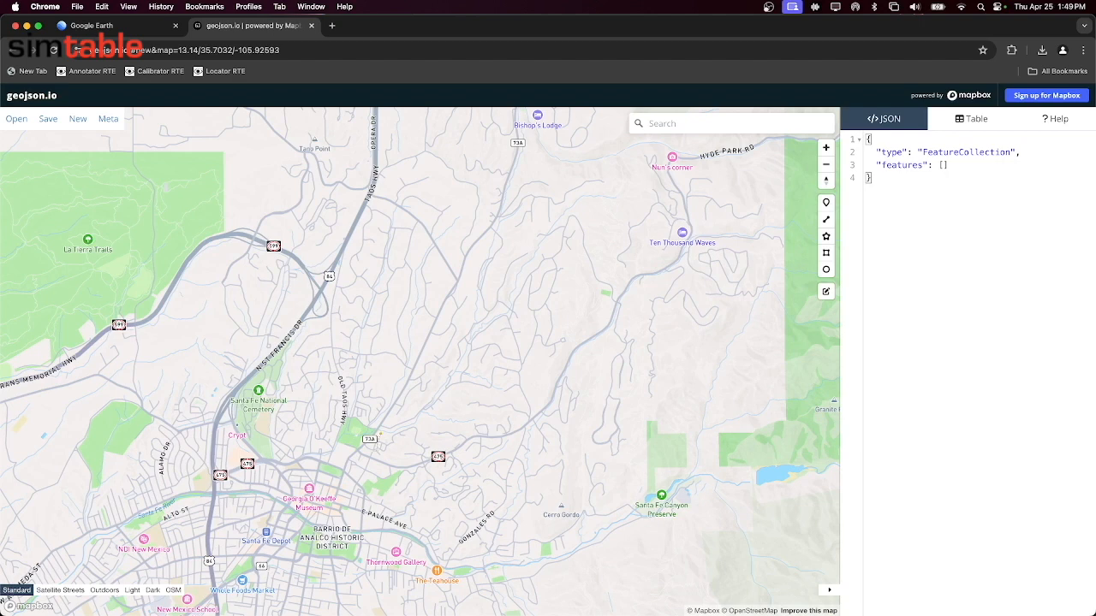
{"action": "left_click", "coordinate": [528, 416]}
{"action": "left_click", "coordinate": [616, 282]}
{"action": "left_click", "coordinate": [612, 210]}
{"action": "left_click", "coordinate": [623, 185]}
{"action": "left_click", "coordinate": [603, 169]}
{"action": "left_click", "coordinate": [515, 177]}
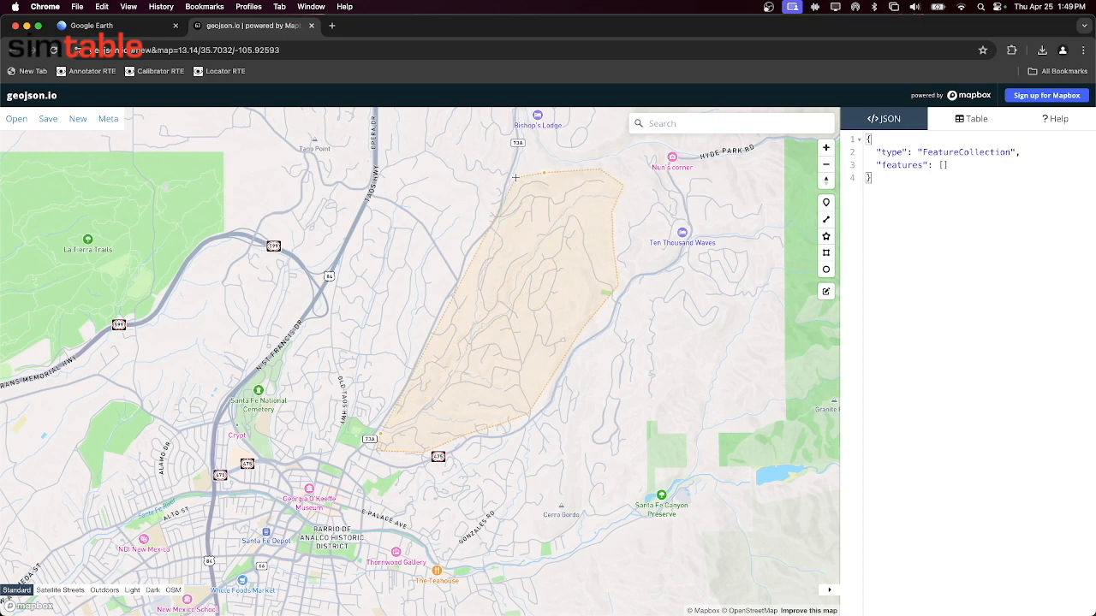
{"action": "left_click", "coordinate": [493, 229]}
{"action": "left_click", "coordinate": [443, 322]}
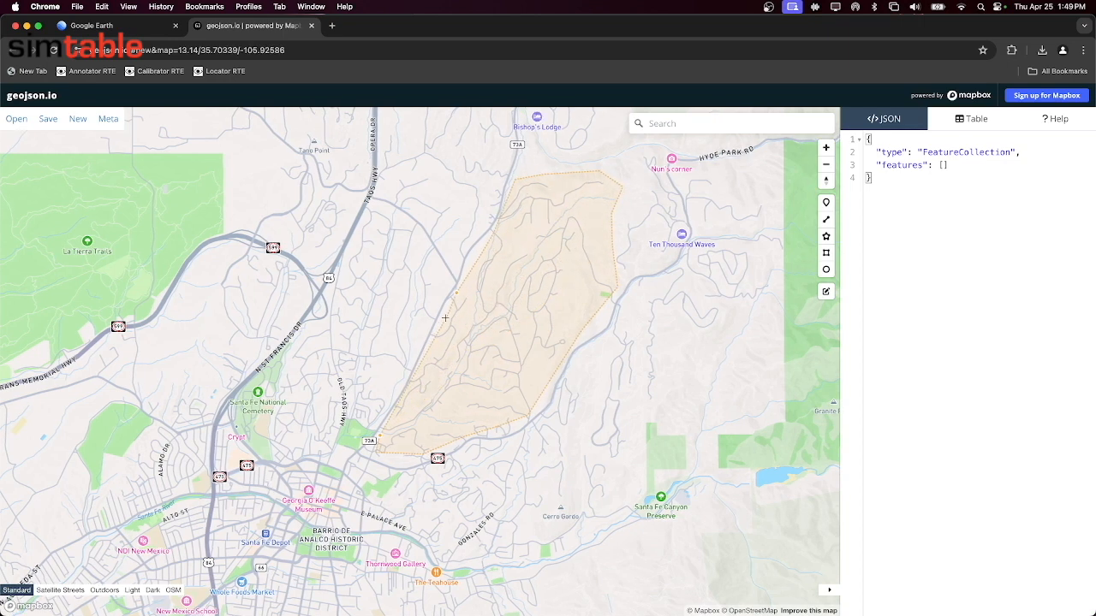
{"action": "double_click", "coordinate": [399, 403]}
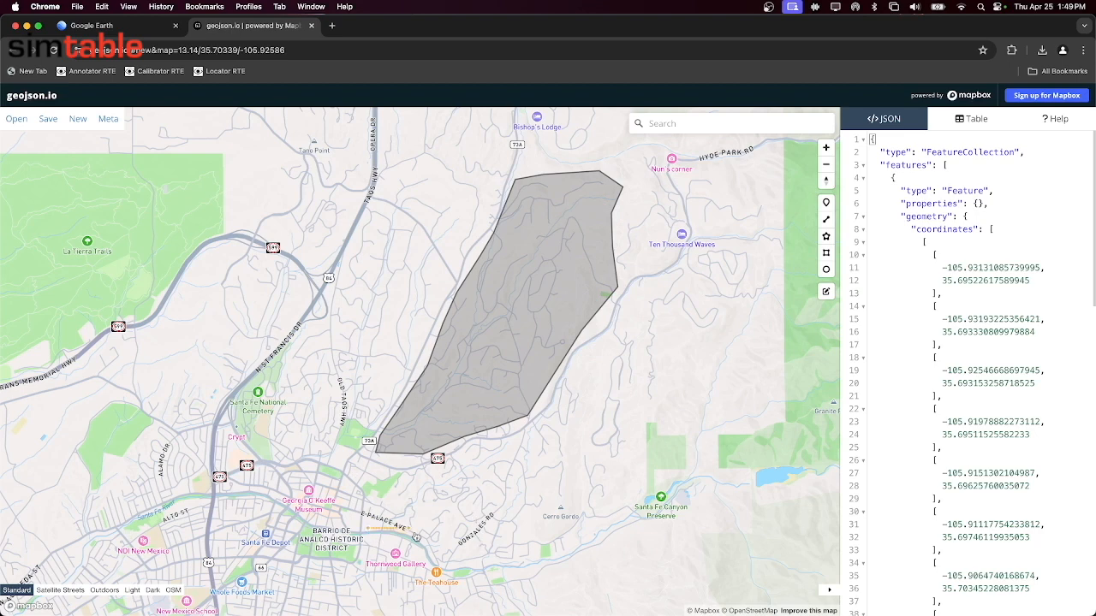
Draw a second polygon south of route 475, covering Gonzales Rd and Cerro Gordo up to the Santa Fe Canyon Preserve
{"action": "left_click", "coordinate": [445, 562]}
{"action": "left_click_drag", "start_coordinate": [548, 555], "coordinate": [560, 553]}
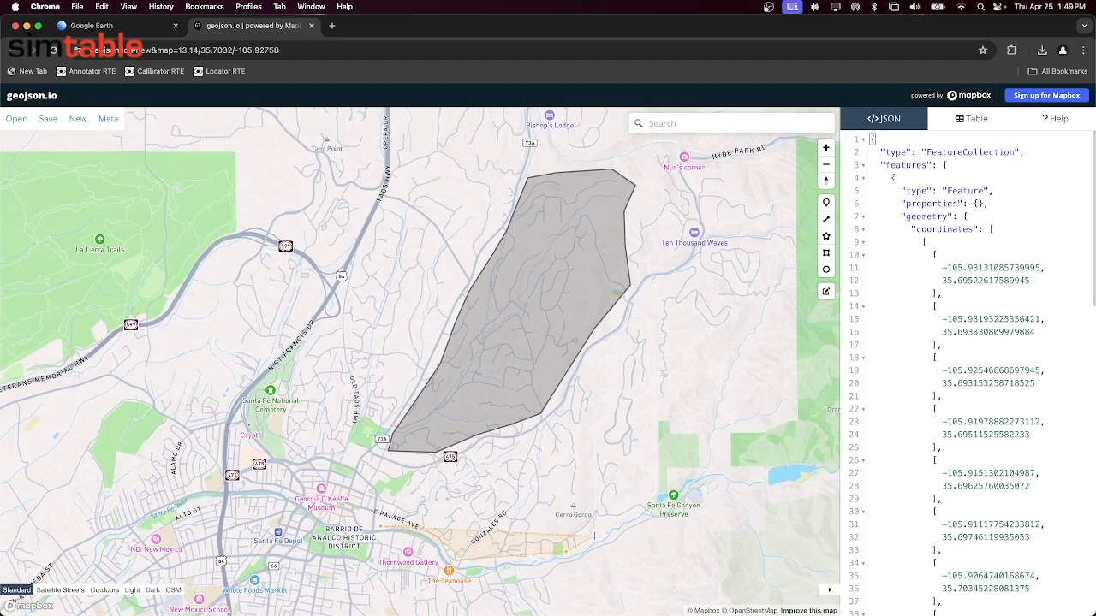
{"action": "left_click", "coordinate": [632, 517]}
{"action": "left_click", "coordinate": [649, 495]}
{"action": "left_click", "coordinate": [631, 467]}
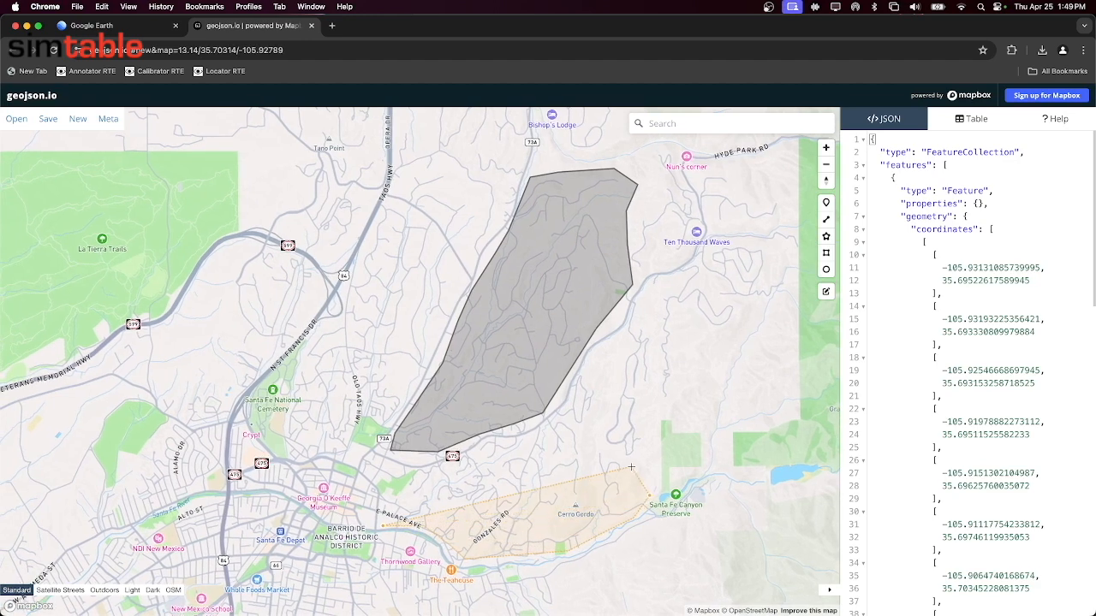
{"action": "left_click", "coordinate": [595, 430]}
{"action": "left_click", "coordinate": [600, 394]}
{"action": "left_click", "coordinate": [584, 373]}
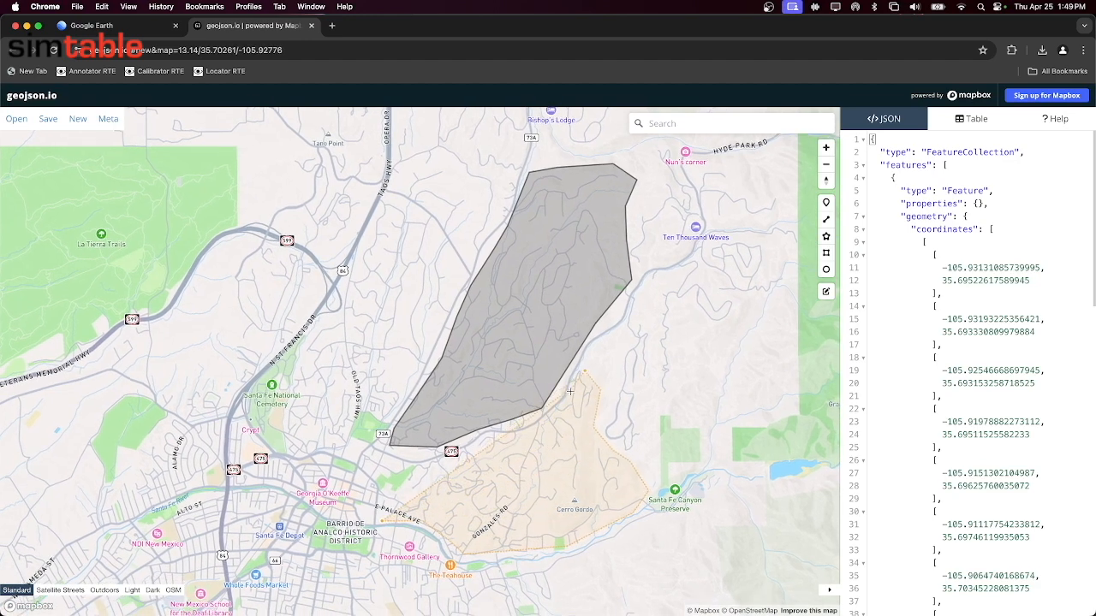
{"action": "left_click", "coordinate": [562, 406]}
{"action": "left_click", "coordinate": [503, 448]}
{"action": "left_click", "coordinate": [460, 463]}
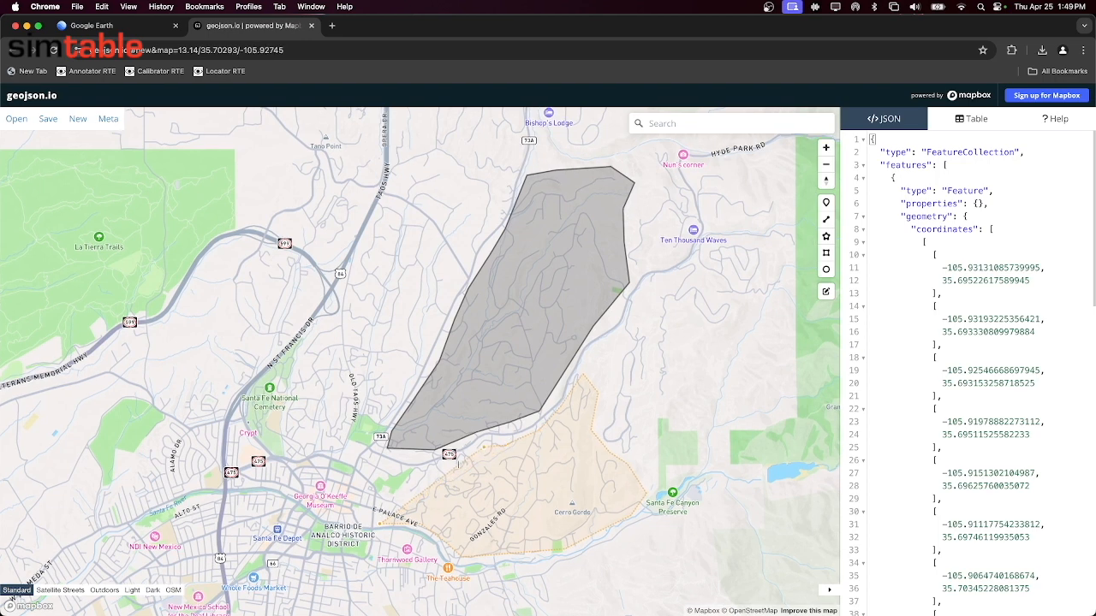
{"action": "double_click", "coordinate": [375, 474]}
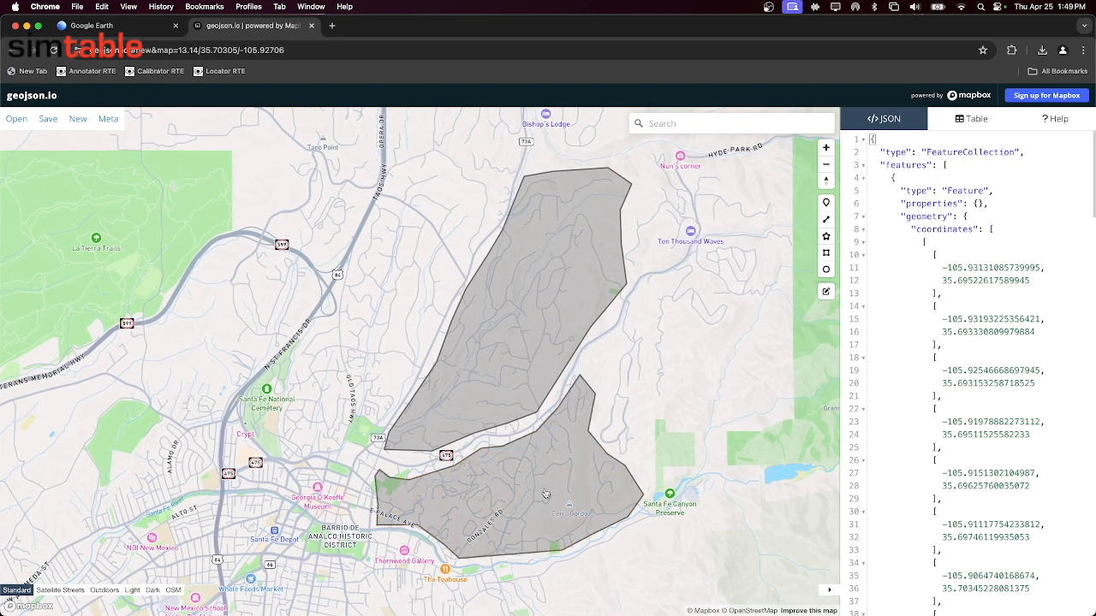
Save the drawn geojson.io map with both polygons as a GeoJSON file
{"action": "mouse_move", "coordinate": [43, 127]}
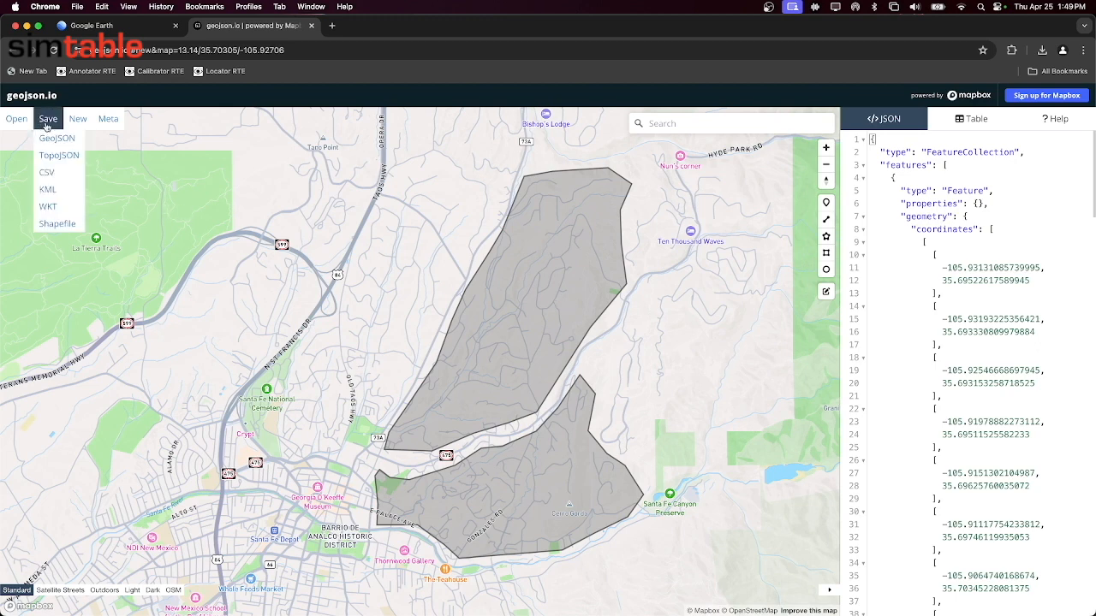
{"action": "left_click", "coordinate": [49, 139]}
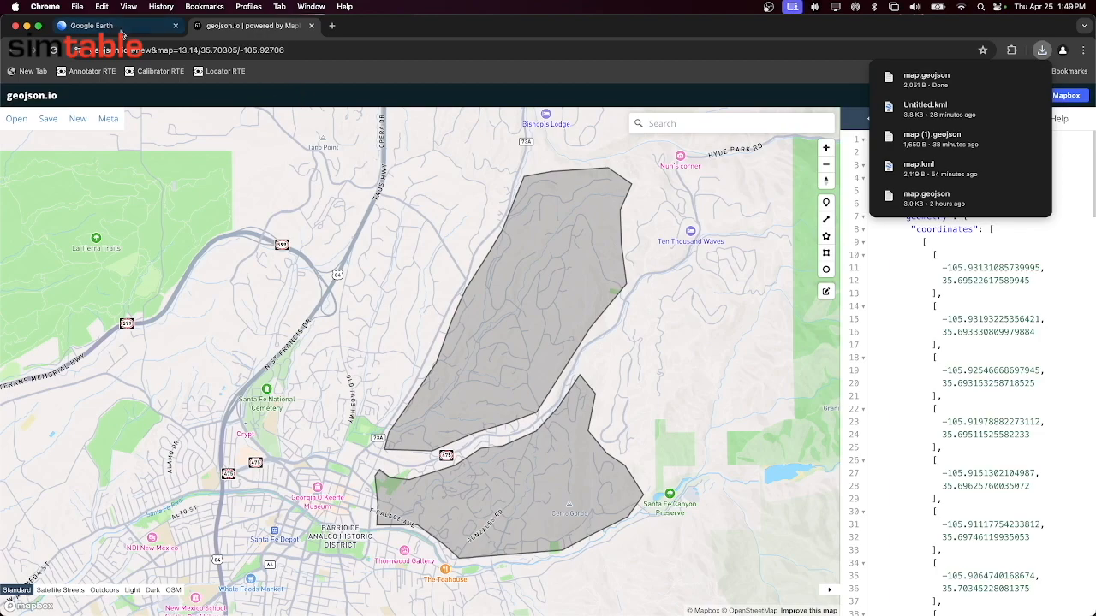
Switch to Google Earth, bring the Santa Fe area into close view and create a new local KML file
{"action": "left_click", "coordinate": [94, 25]}
{"action": "scroll", "coordinate": [600, 353], "scroll_direction": "up", "scroll_amount": 5}
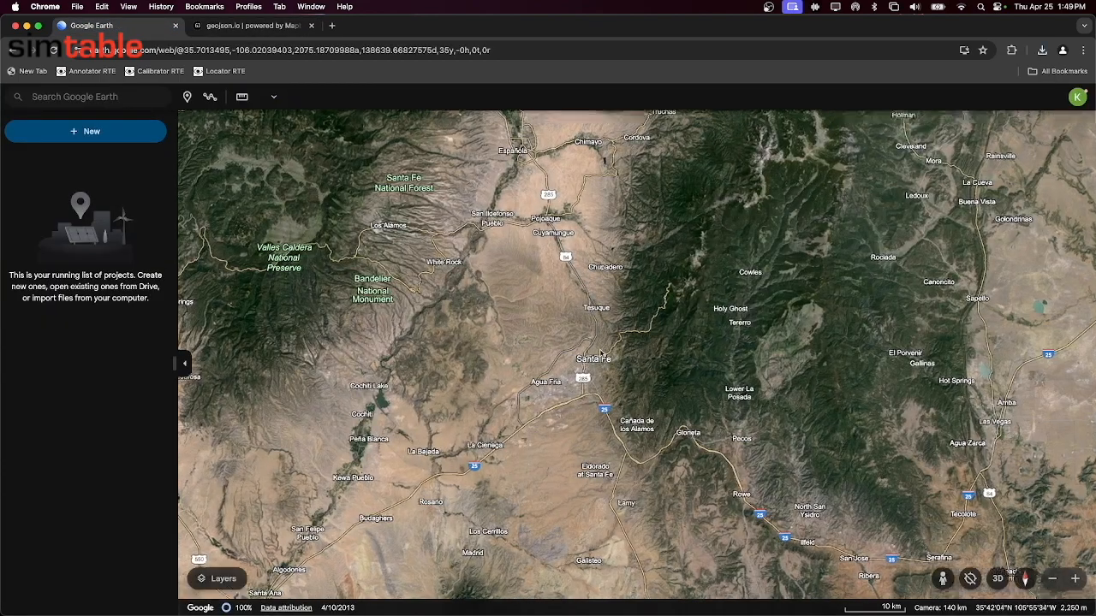
{"action": "scroll", "coordinate": [600, 354], "scroll_direction": "up", "scroll_amount": 5}
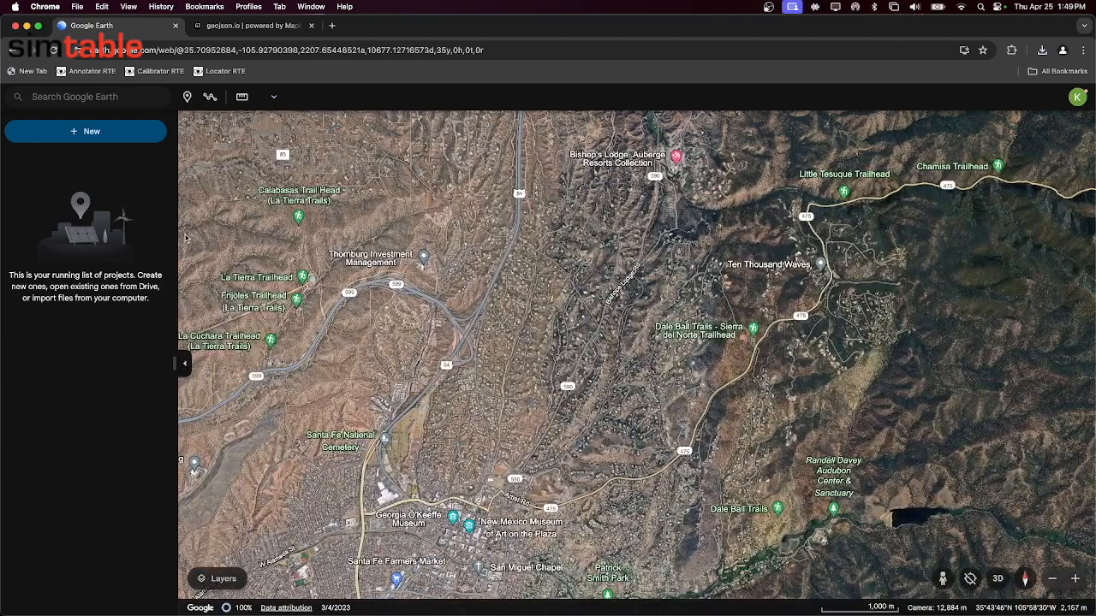
{"action": "left_click", "coordinate": [73, 130]}
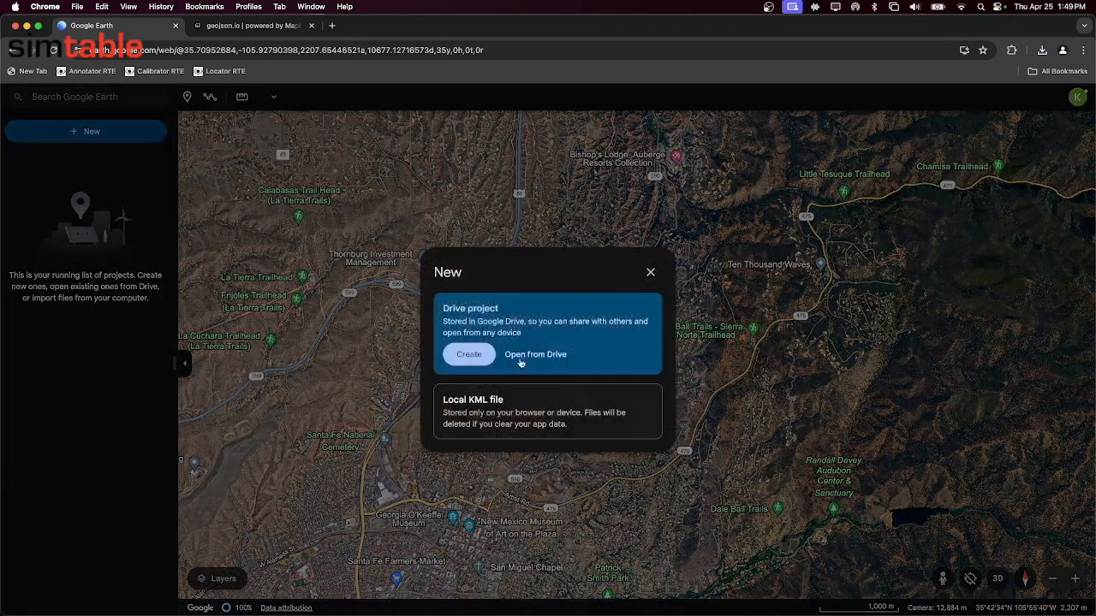
{"action": "left_click", "coordinate": [469, 418]}
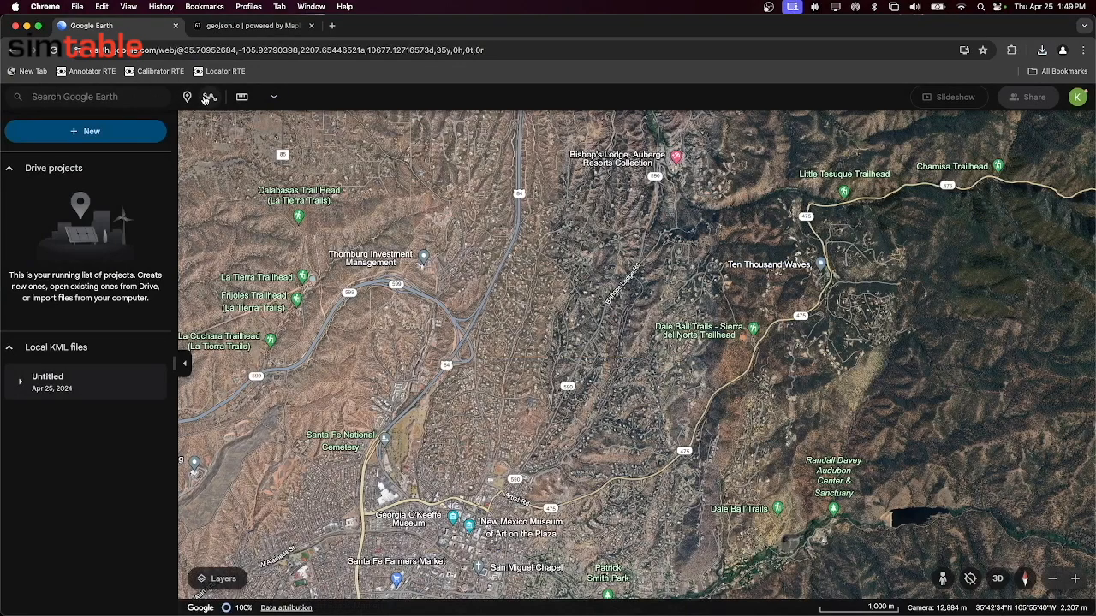
Draw a closed polygon north of downtown Santa Fe between routes 84 and 590, with a perimeter of about 8.5 km
{"action": "left_click", "coordinate": [210, 97]}
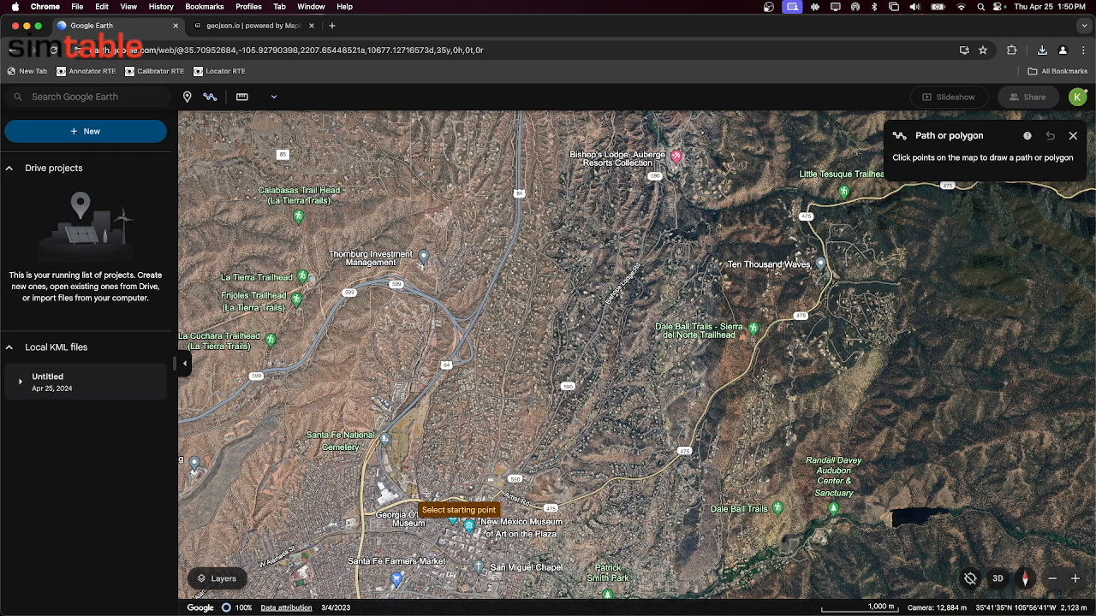
{"action": "left_click", "coordinate": [428, 493]}
{"action": "left_click", "coordinate": [468, 493]}
{"action": "left_click", "coordinate": [489, 496]}
{"action": "left_click", "coordinate": [517, 469]}
{"action": "left_click", "coordinate": [573, 354]}
{"action": "left_click", "coordinate": [594, 323]}
{"action": "left_click", "coordinate": [572, 293]}
{"action": "left_click", "coordinate": [542, 267]}
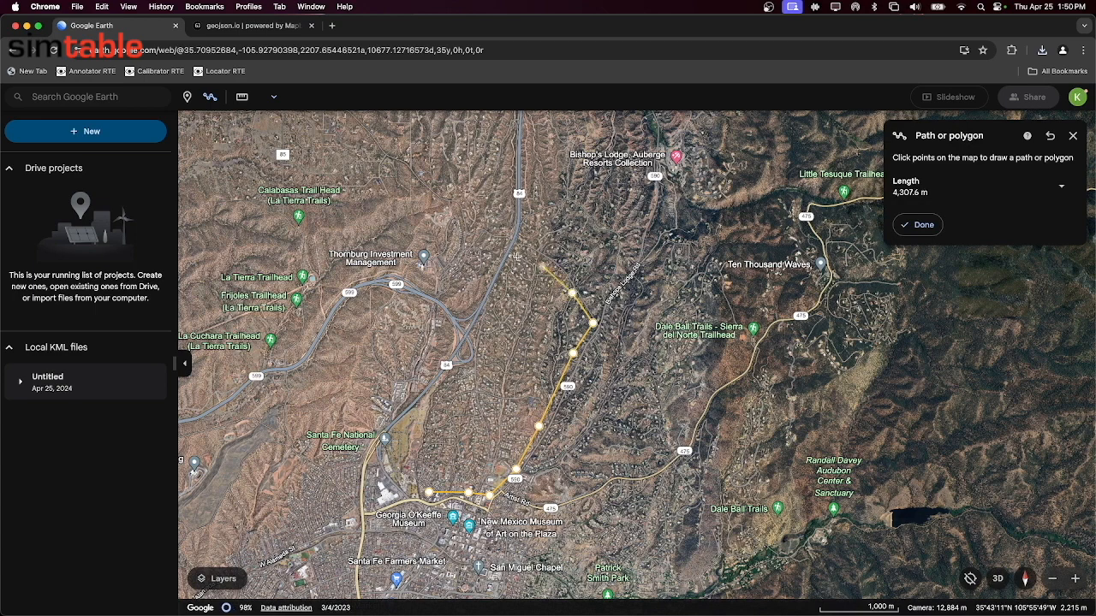
{"action": "left_click", "coordinate": [517, 256]}
{"action": "left_click", "coordinate": [489, 306]}
{"action": "left_click", "coordinate": [479, 339]}
{"action": "left_click", "coordinate": [475, 364]}
{"action": "left_click", "coordinate": [453, 380]}
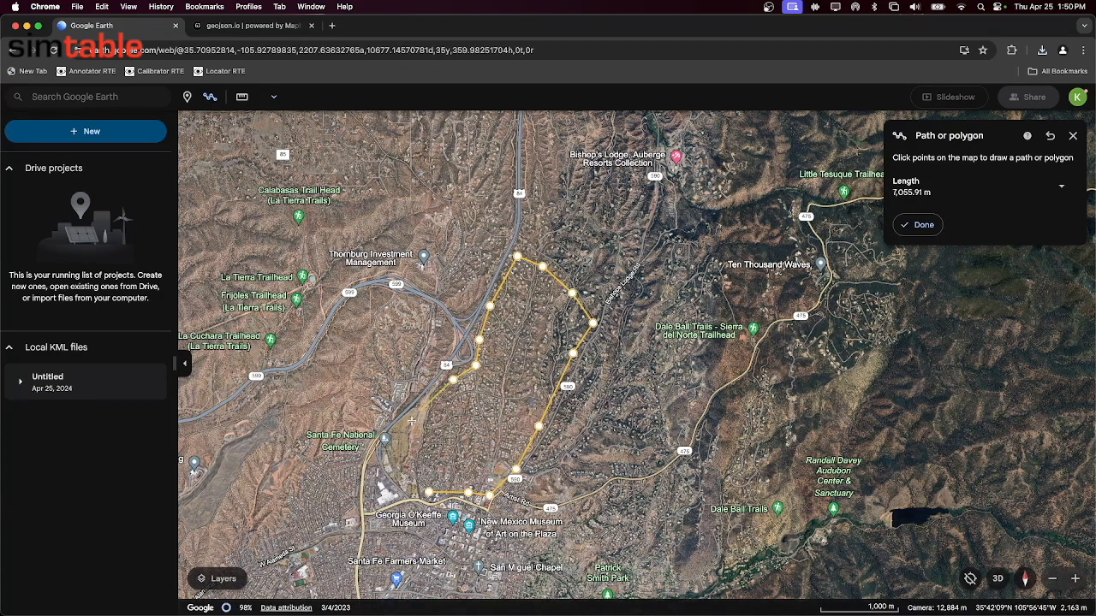
{"action": "left_click", "coordinate": [420, 412]}
{"action": "left_click", "coordinate": [401, 428]}
{"action": "left_click", "coordinate": [391, 446]}
{"action": "left_click", "coordinate": [397, 474]}
{"action": "left_click", "coordinate": [430, 492]}
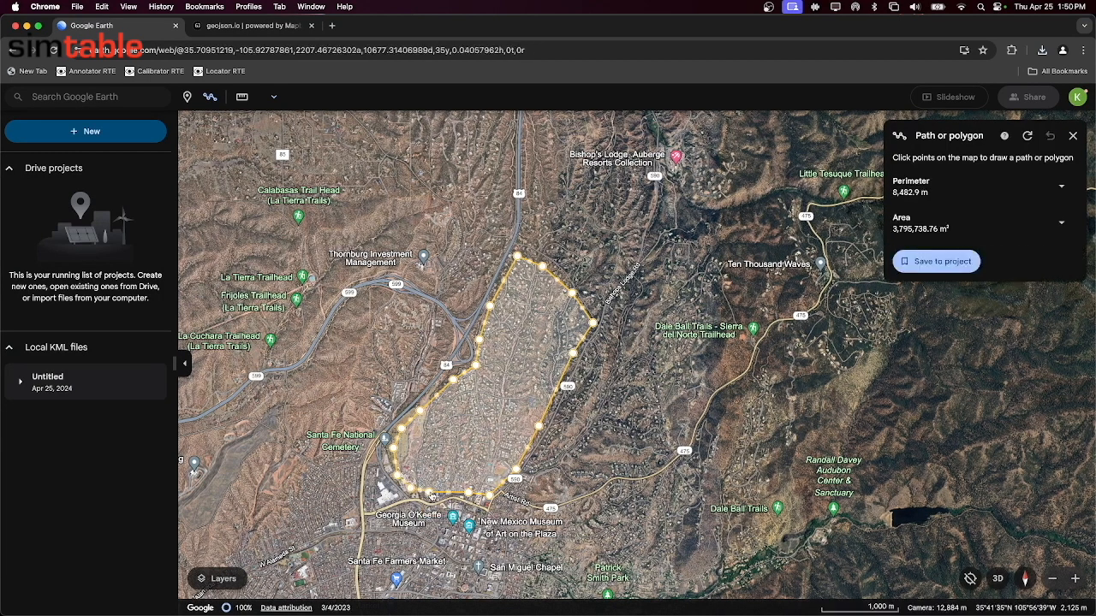
Save the polygon between routes 84 and 590 to the project with the name EvacZone1
{"action": "left_click", "coordinate": [939, 262]}
{"action": "type", "text": "EvacZone1"}
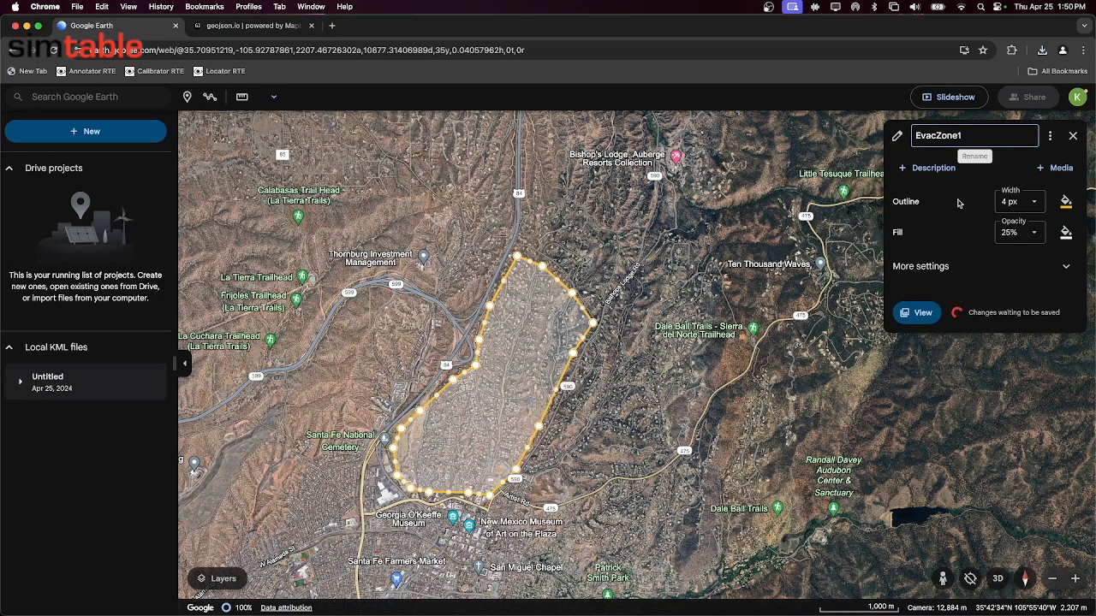
{"action": "key", "text": "Return"}
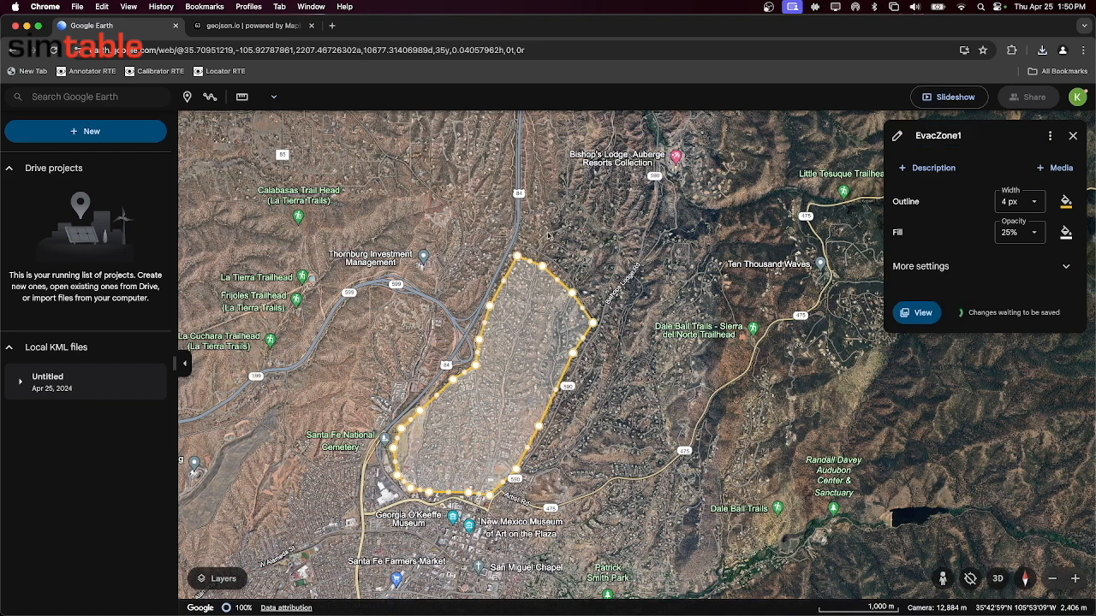
Draw a second polygon from Ten Thousand Waves south to Dale Ball Trails, taking in the homes east of route 475, about 10.5 km around
{"action": "left_click", "coordinate": [210, 96]}
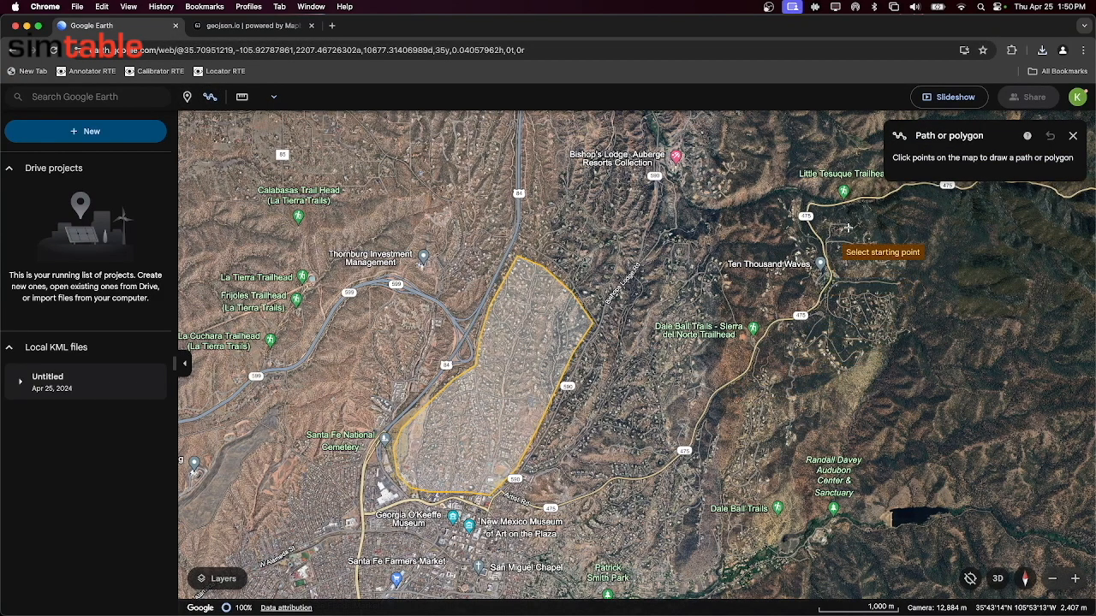
{"action": "left_click", "coordinate": [769, 246]}
{"action": "left_click", "coordinate": [785, 301]}
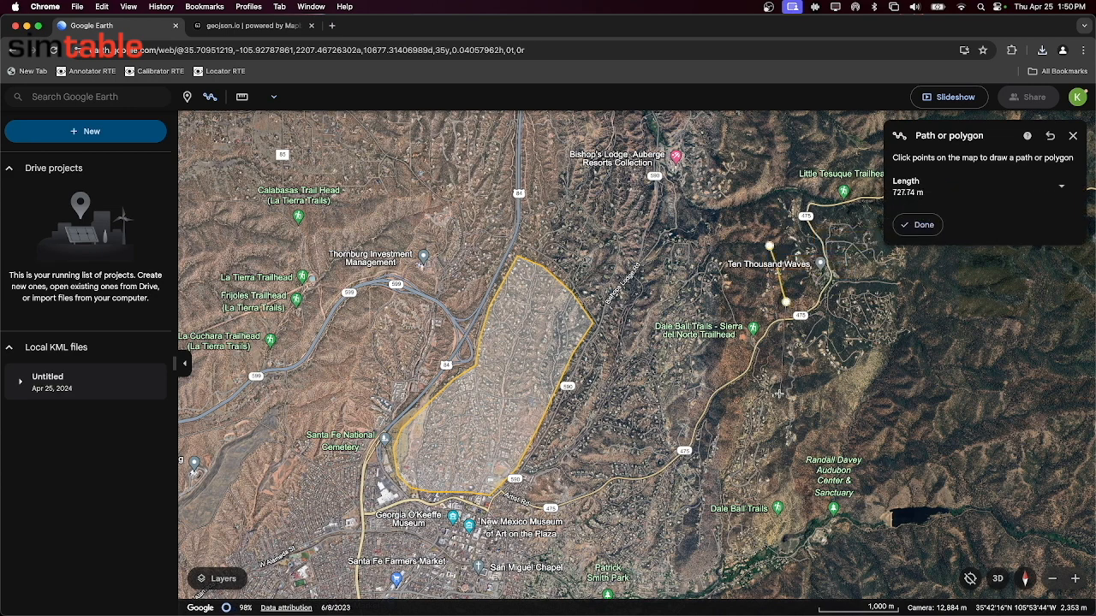
{"action": "left_click", "coordinate": [762, 331]}
{"action": "left_click", "coordinate": [747, 370]}
{"action": "left_click", "coordinate": [739, 419]}
{"action": "left_click", "coordinate": [721, 477]}
{"action": "left_click", "coordinate": [727, 499]}
{"action": "left_click", "coordinate": [765, 499]}
{"action": "left_click", "coordinate": [776, 457]}
{"action": "left_click", "coordinate": [783, 392]}
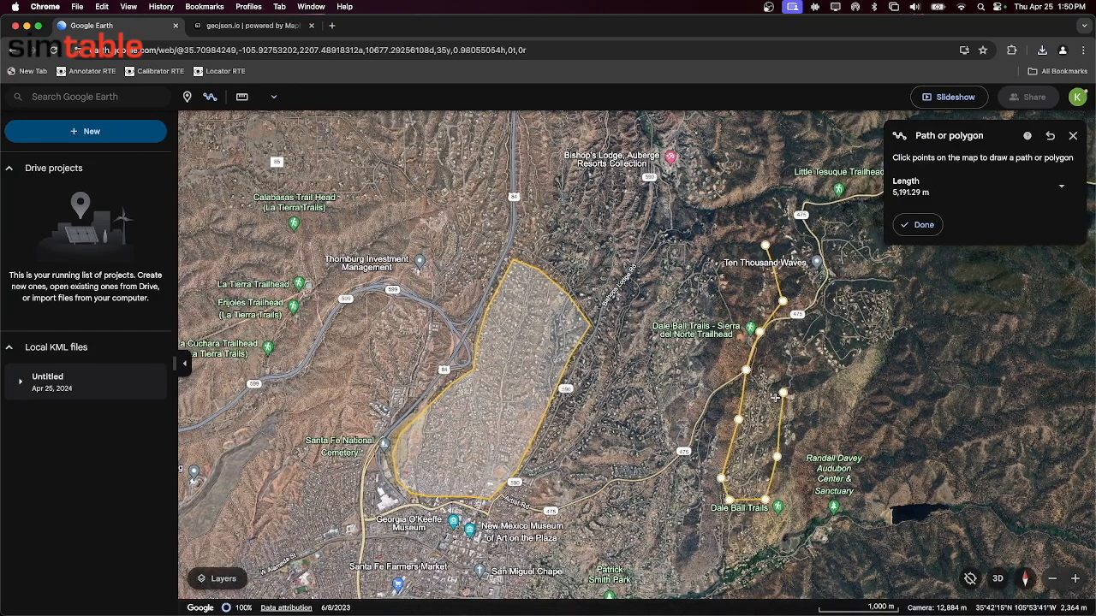
{"action": "left_click_drag", "start_coordinate": [782, 392], "coordinate": [775, 352]}
{"action": "left_click", "coordinate": [817, 349]}
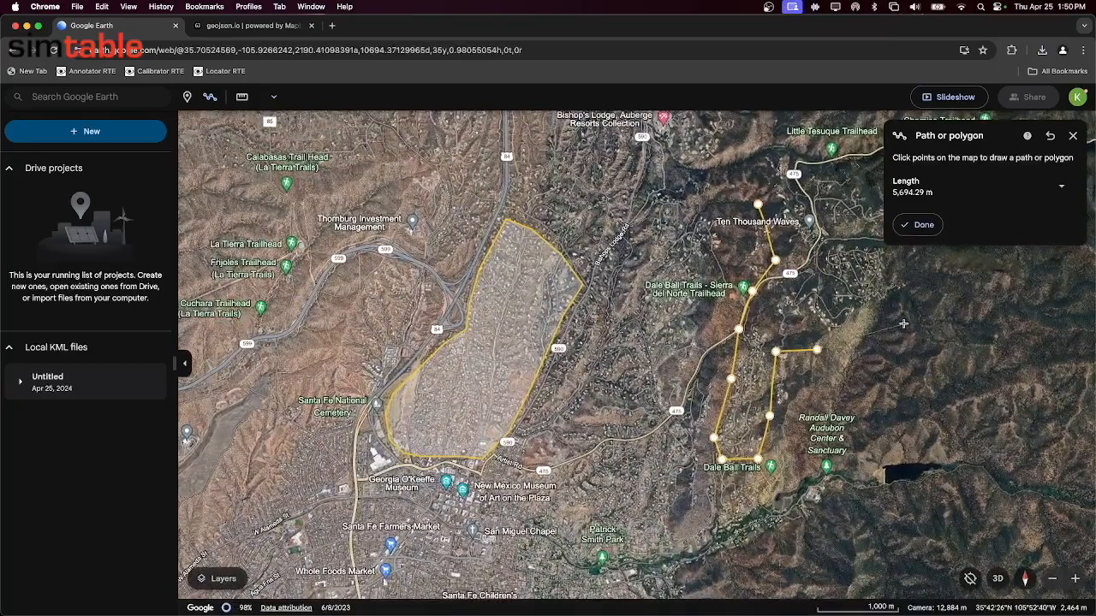
{"action": "left_click", "coordinate": [903, 322]}
{"action": "left_click_drag", "start_coordinate": [928, 270], "coordinate": [882, 342]}
{"action": "left_click", "coordinate": [879, 341]}
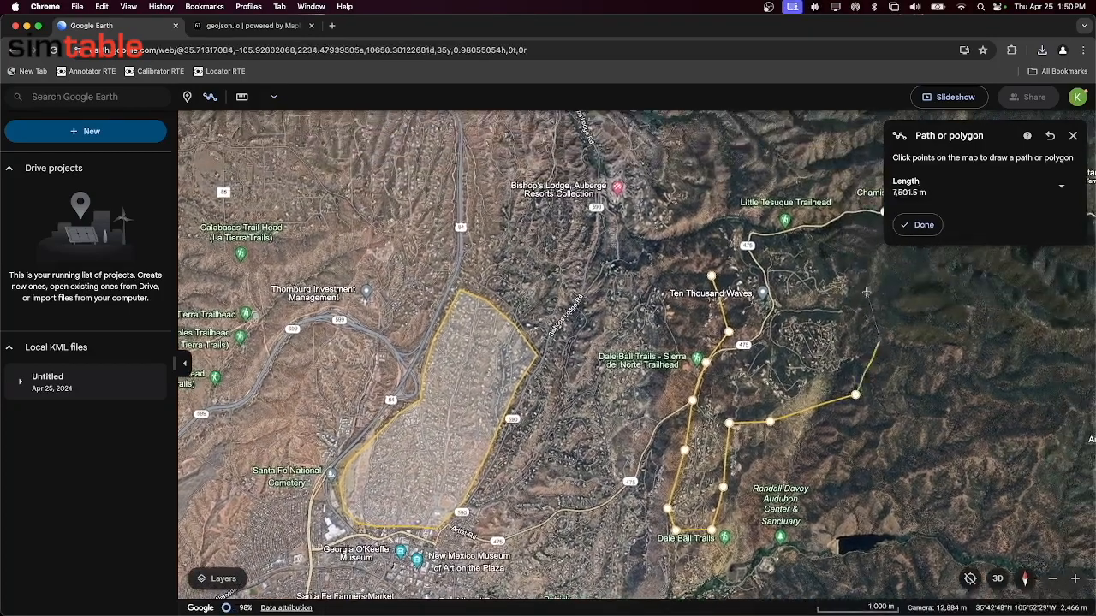
{"action": "left_click", "coordinate": [862, 268]}
{"action": "left_click", "coordinate": [843, 247]}
{"action": "left_click", "coordinate": [798, 241]}
{"action": "left_click", "coordinate": [765, 247]}
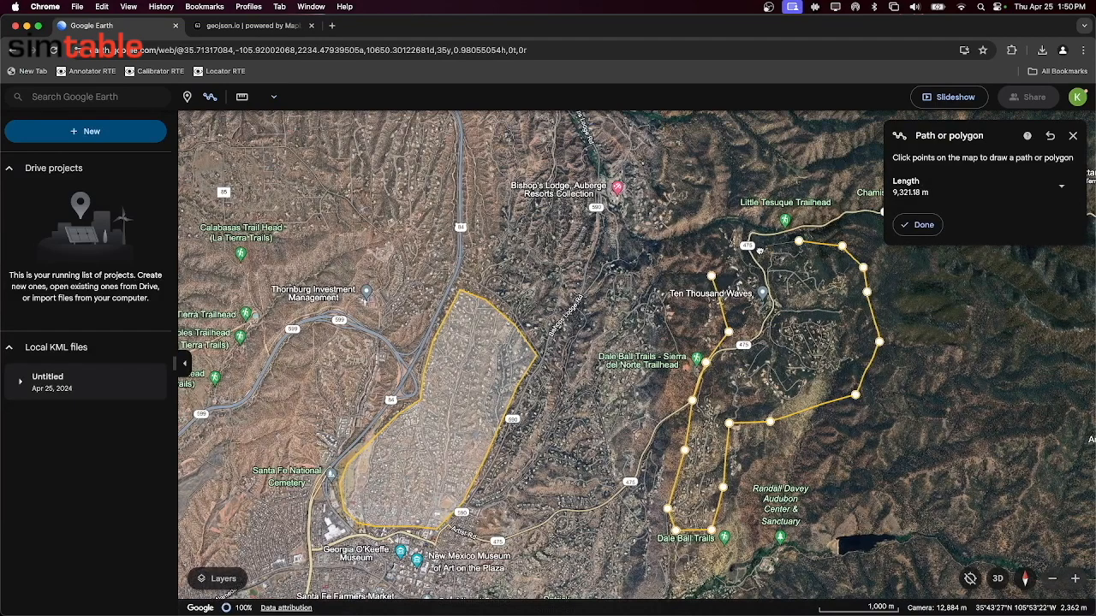
{"action": "left_click", "coordinate": [711, 276]}
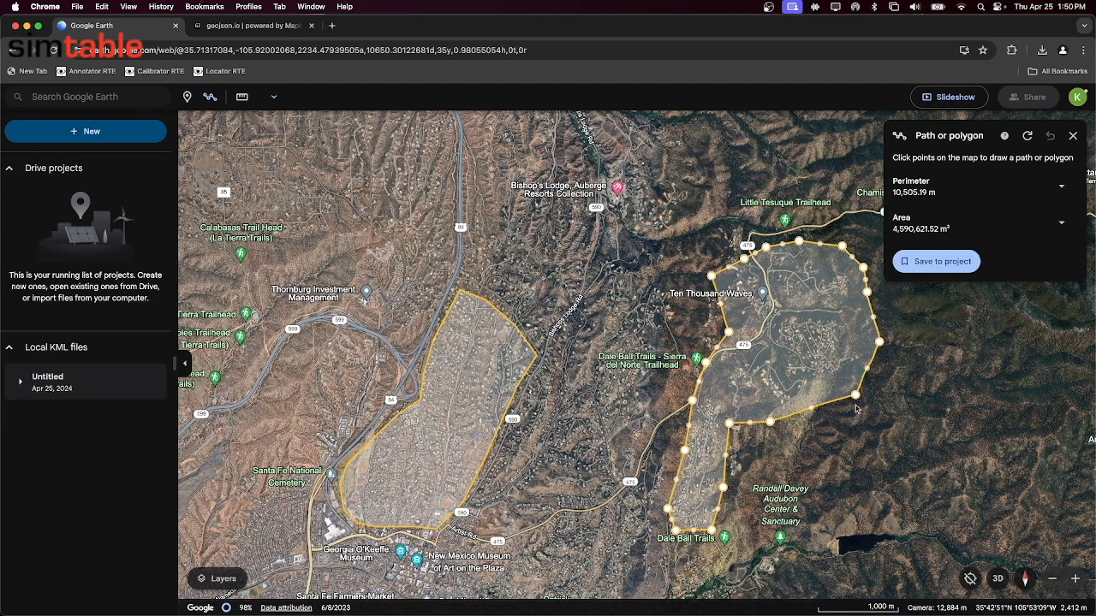
Reshape the second polygon by moving boundary points outward on its southeast side and northwest corner, giving a perimeter of about 11 km
{"action": "left_click_drag", "start_coordinate": [829, 386], "coordinate": [803, 354]}
{"action": "left_click_drag", "start_coordinate": [666, 329], "coordinate": [676, 397]}
{"action": "left_click_drag", "start_coordinate": [685, 151], "coordinate": [679, 120]}
{"action": "left_click_drag", "start_coordinate": [651, 182], "coordinate": [640, 124]}
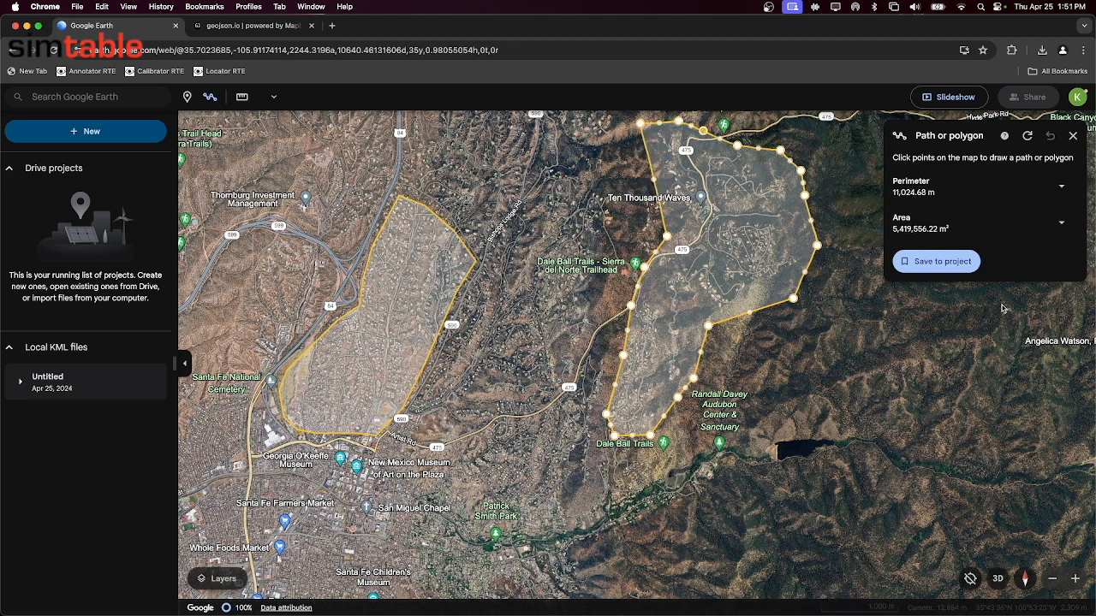
Save the reshaped polygon around Ten Thousand Waves to the project with the name EvacZone2
{"action": "left_click", "coordinate": [941, 261]}
{"action": "type", "text": "E"}
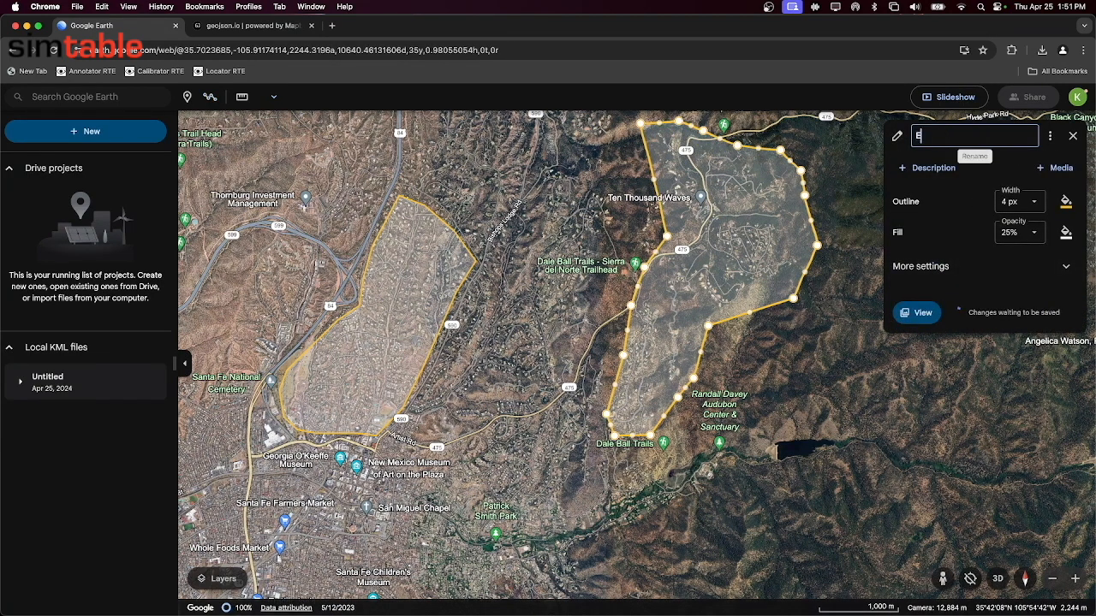
{"action": "type", "text": "vacZone2"}
{"action": "key", "text": "Return"}
Export the local Untitled project containing both evacuation zones as a KML file
{"action": "left_click", "coordinate": [95, 385]}
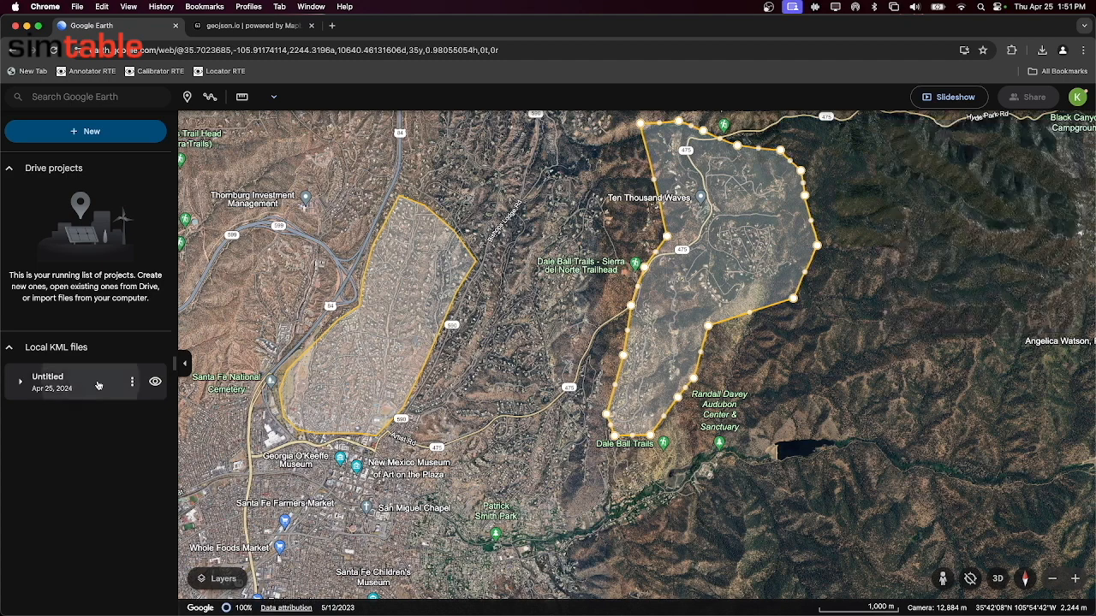
{"action": "left_click", "coordinate": [132, 382]}
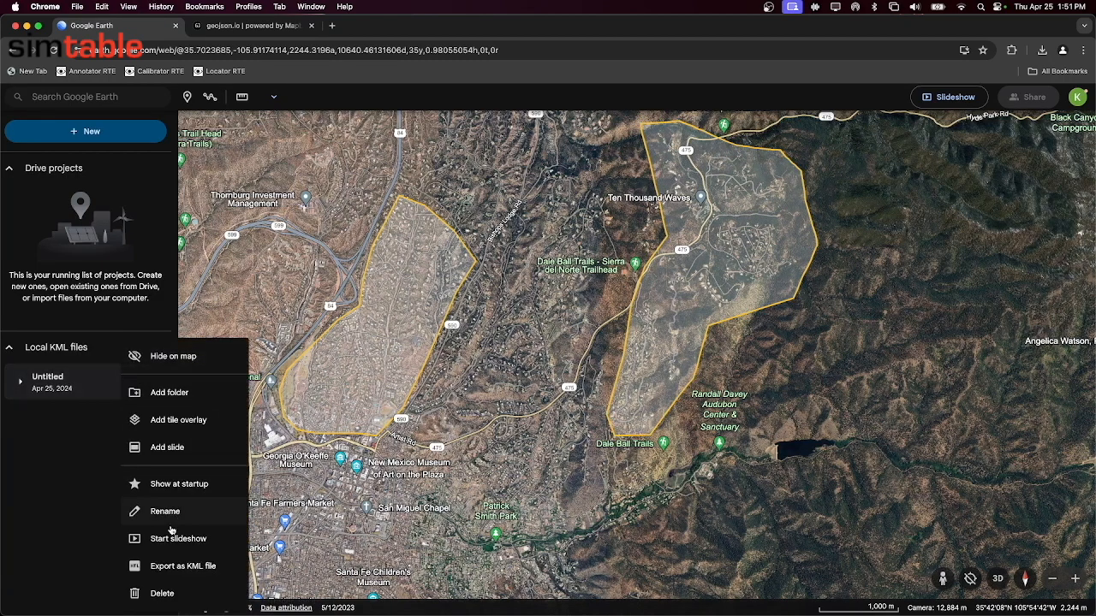
{"action": "left_click", "coordinate": [167, 568]}
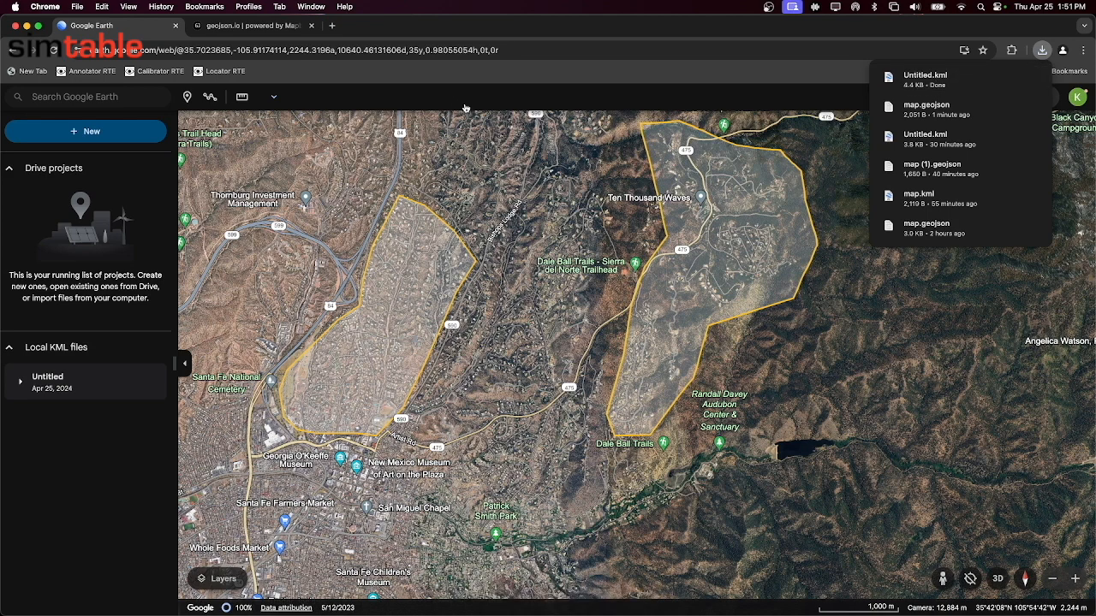
Switch to the Downloads folder in Finder and rename map.geojson as EvacZonesGJ.geojson
{"action": "key", "text": "super+Tab"}
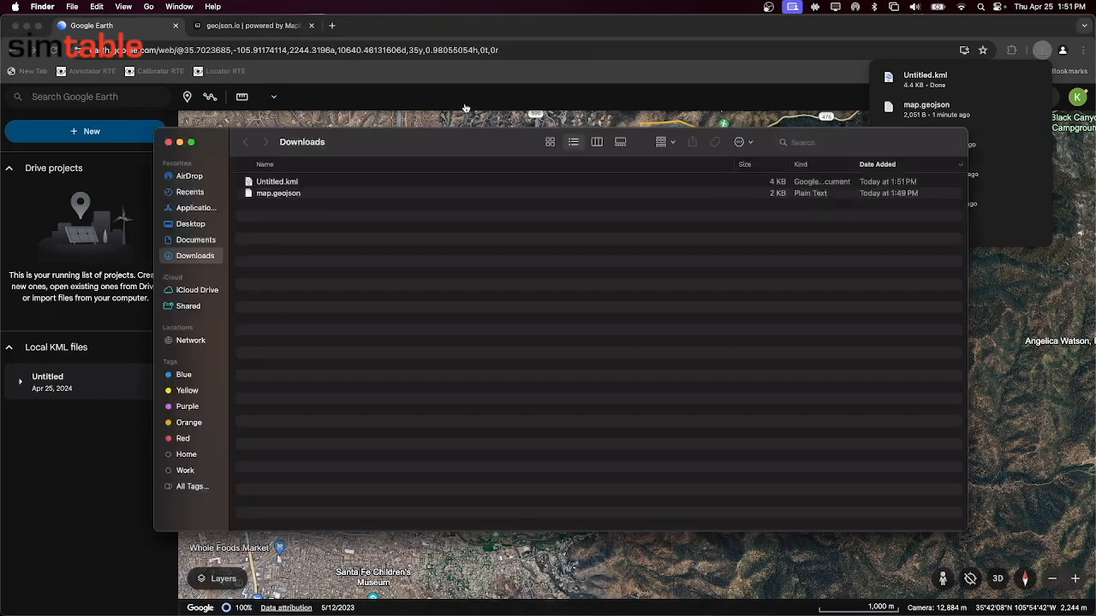
{"action": "left_click", "coordinate": [276, 196]}
{"action": "left_click", "coordinate": [265, 195]}
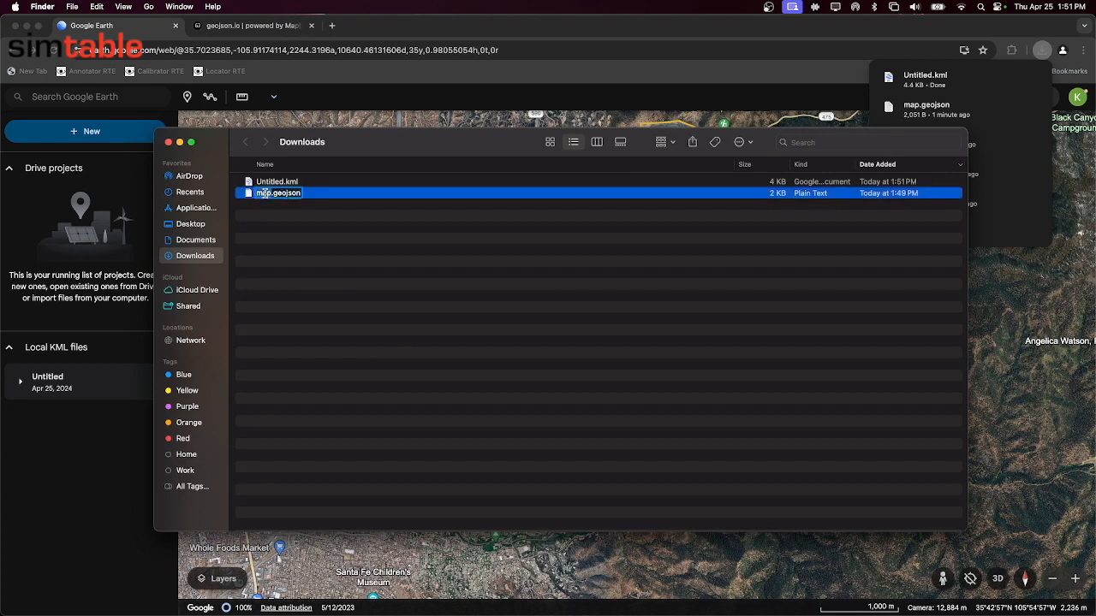
{"action": "type", "text": "EvacZones"}
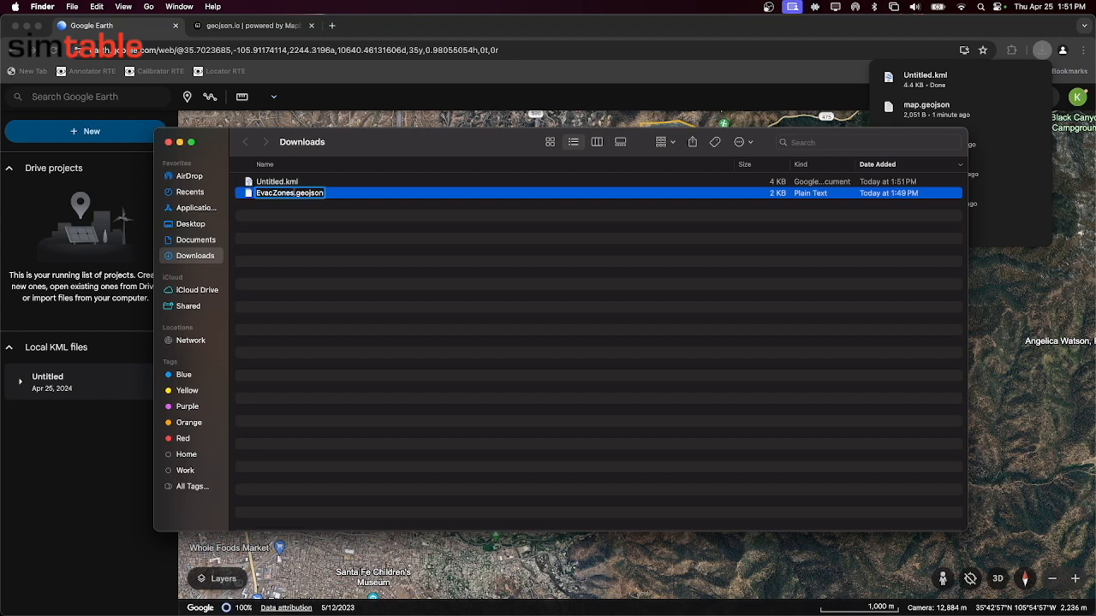
{"action": "type", "text": "GJ"}
{"action": "key", "text": "Return"}
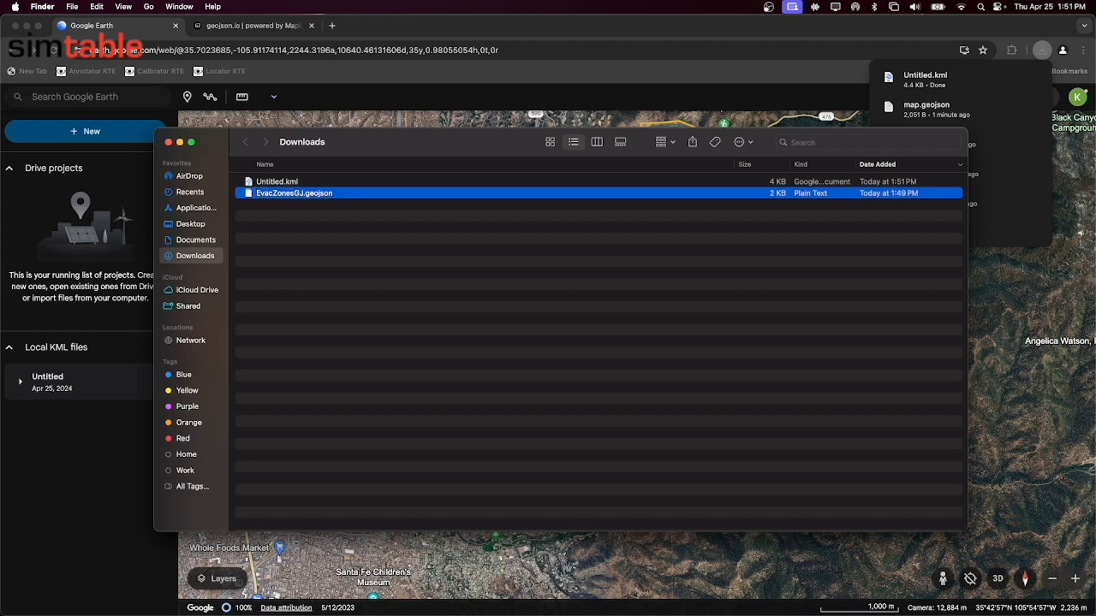
Rename the exported Untitled.kml file as EvacZonesGE.kml
{"action": "left_click", "coordinate": [285, 183]}
{"action": "key", "text": "Return"}
{"action": "type", "text": "E"}
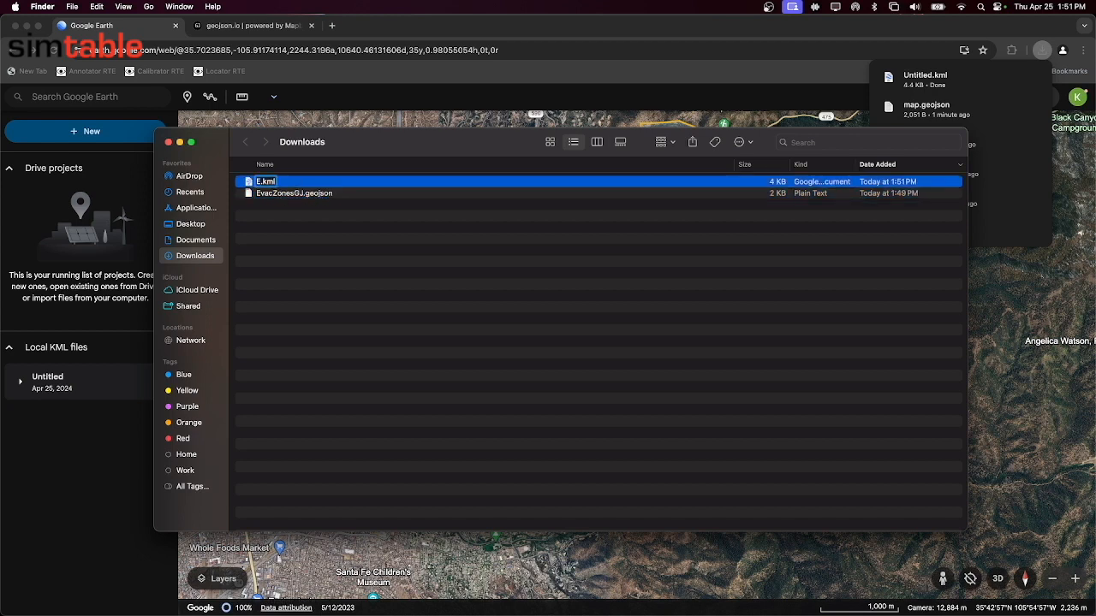
{"action": "type", "text": "vacZonesGE"}
{"action": "key", "text": "Return"}
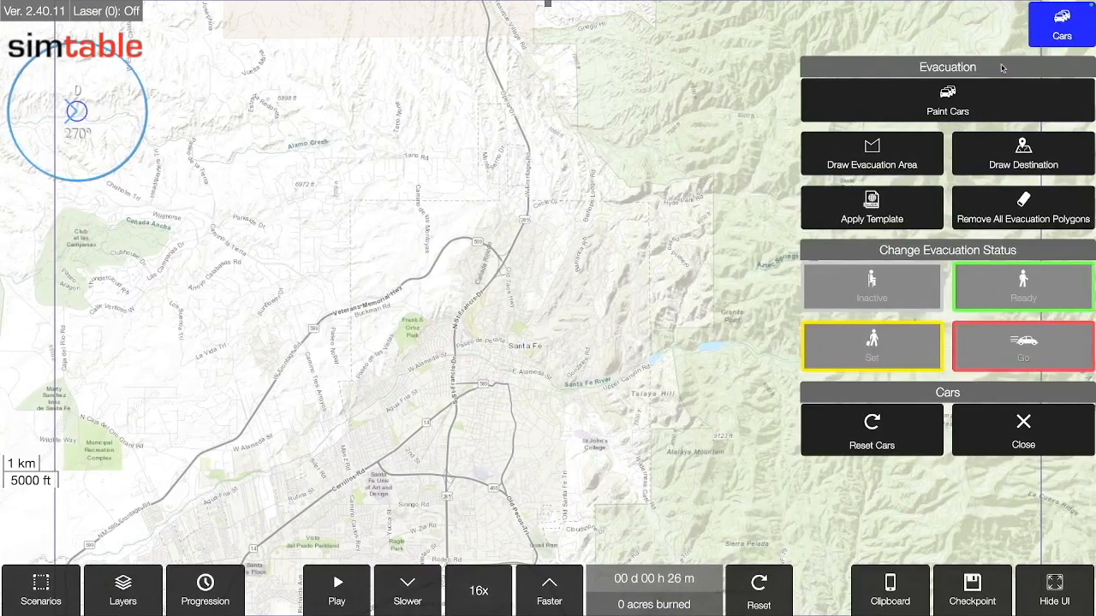
In Simtable, close the evacuation tools and proceed to the device settings
{"action": "left_click", "coordinate": [1039, 446]}
{"action": "left_click", "coordinate": [1061, 369]}
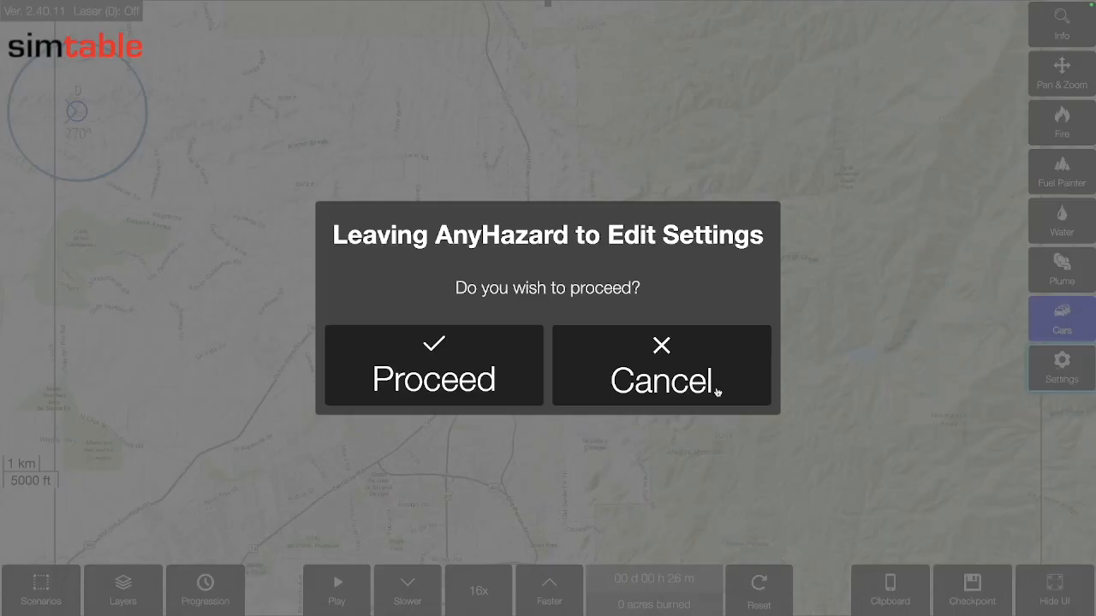
{"action": "left_click", "coordinate": [457, 374]}
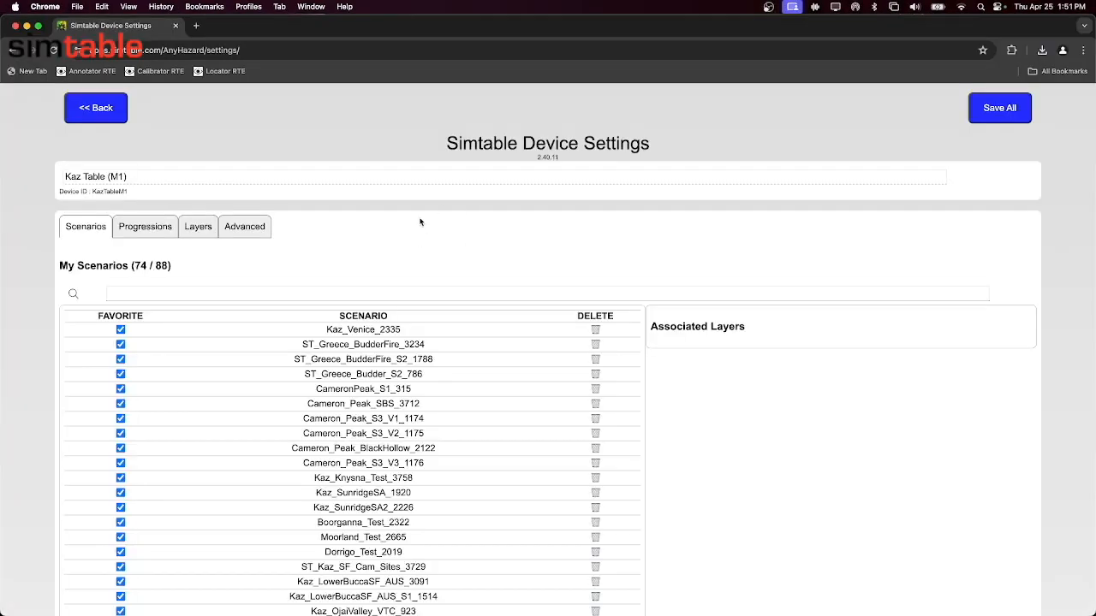
Show the evacuation template section of the layer settings, where KML or GeoJSON zone files are uploaded
{"action": "left_click", "coordinate": [200, 230]}
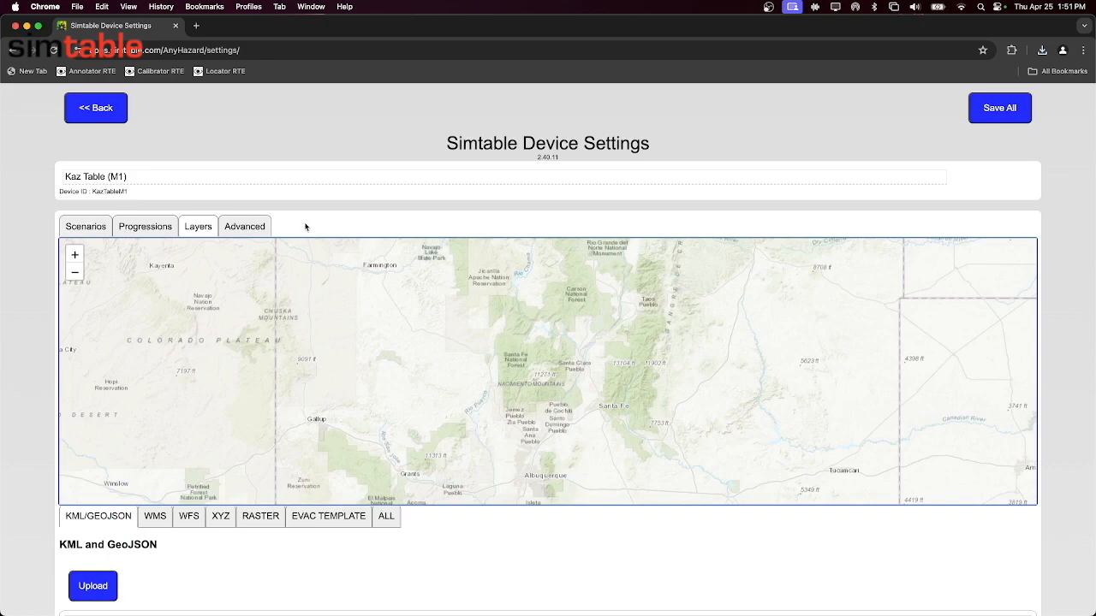
{"action": "scroll", "coordinate": [397, 232], "scroll_direction": "down", "scroll_amount": 5}
{"action": "scroll", "coordinate": [397, 231], "scroll_direction": "down", "scroll_amount": 2}
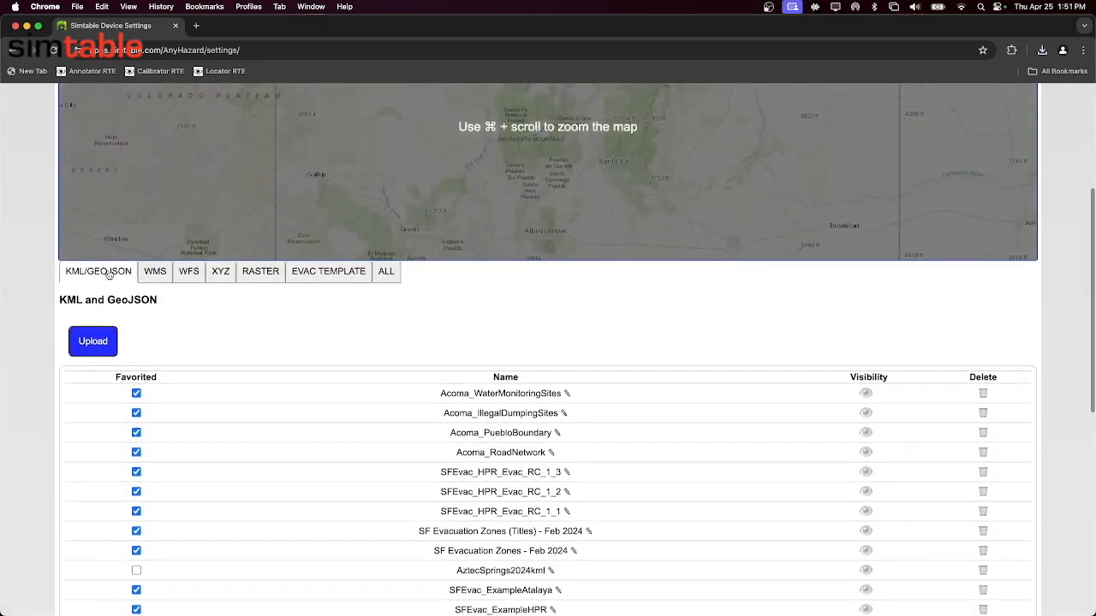
{"action": "left_click", "coordinate": [327, 276]}
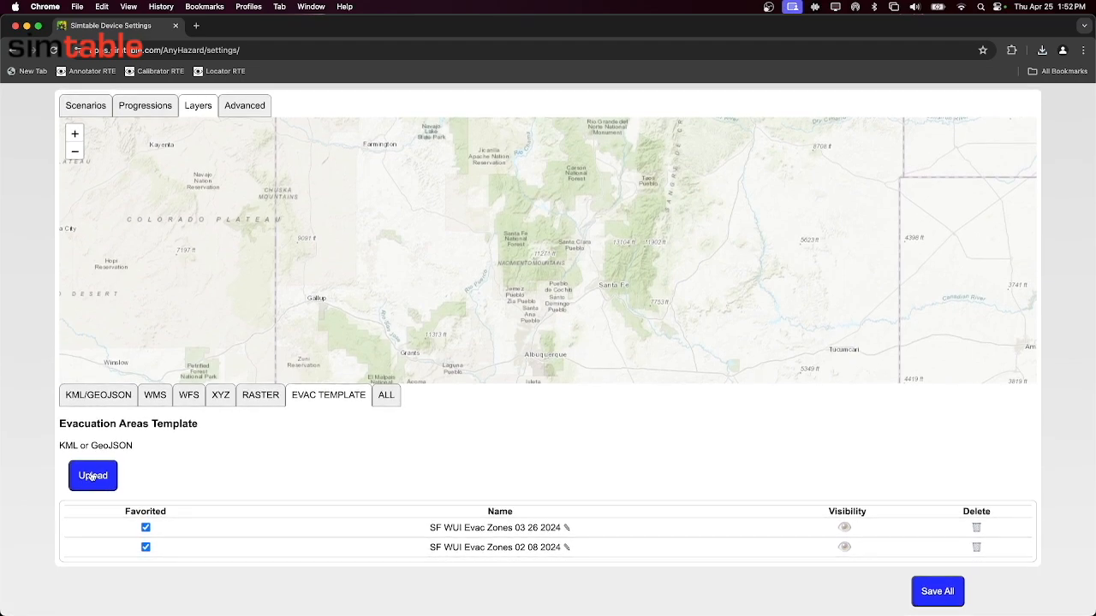
Upload EvacZonesGE.kml and EvacZonesGJ.geojson from Downloads as evacuation area templates
{"action": "left_click", "coordinate": [96, 477]}
{"action": "left_click", "coordinate": [349, 249]}
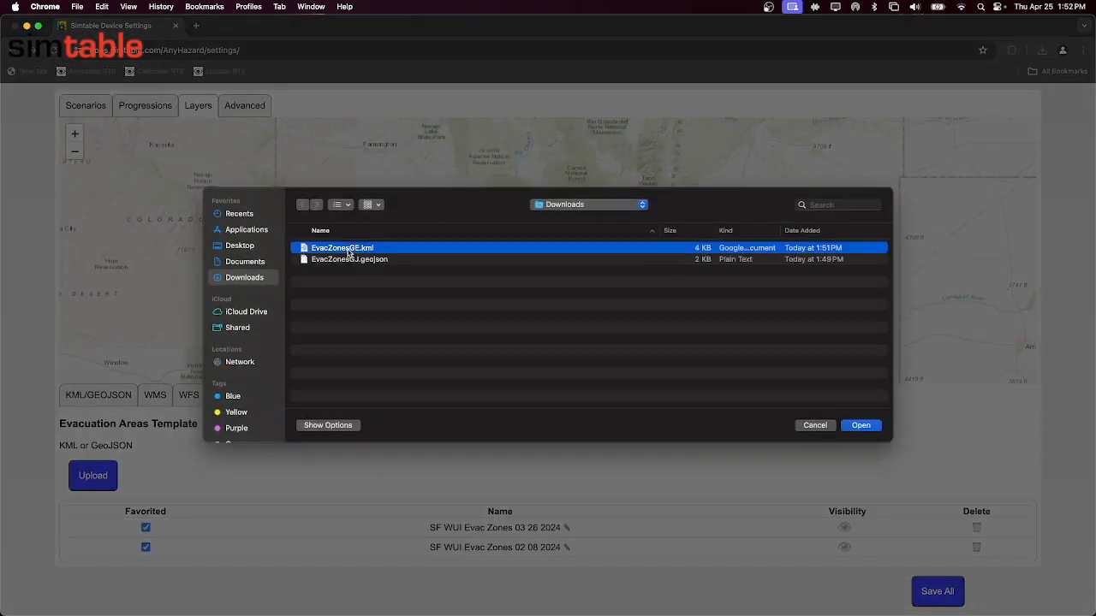
{"action": "left_click", "coordinate": [860, 425]}
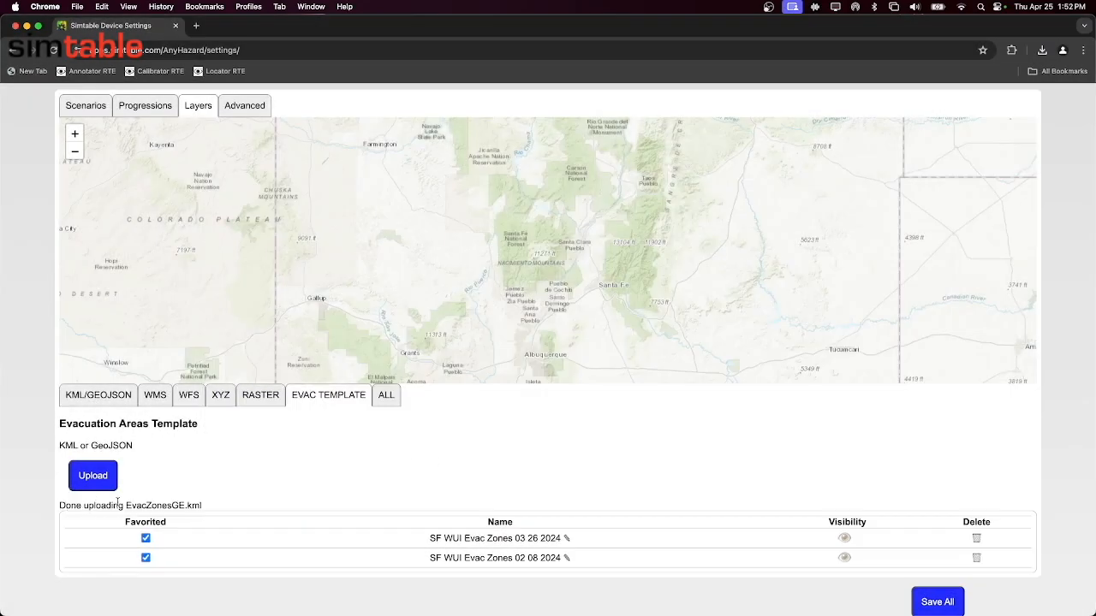
{"action": "left_click", "coordinate": [93, 476]}
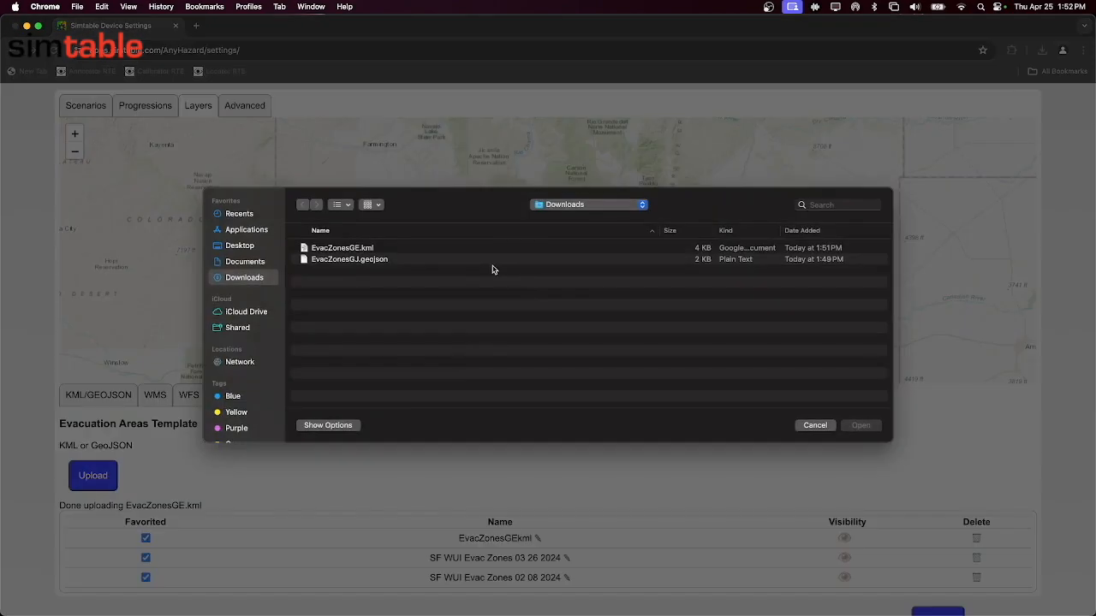
{"action": "left_click", "coordinate": [366, 262]}
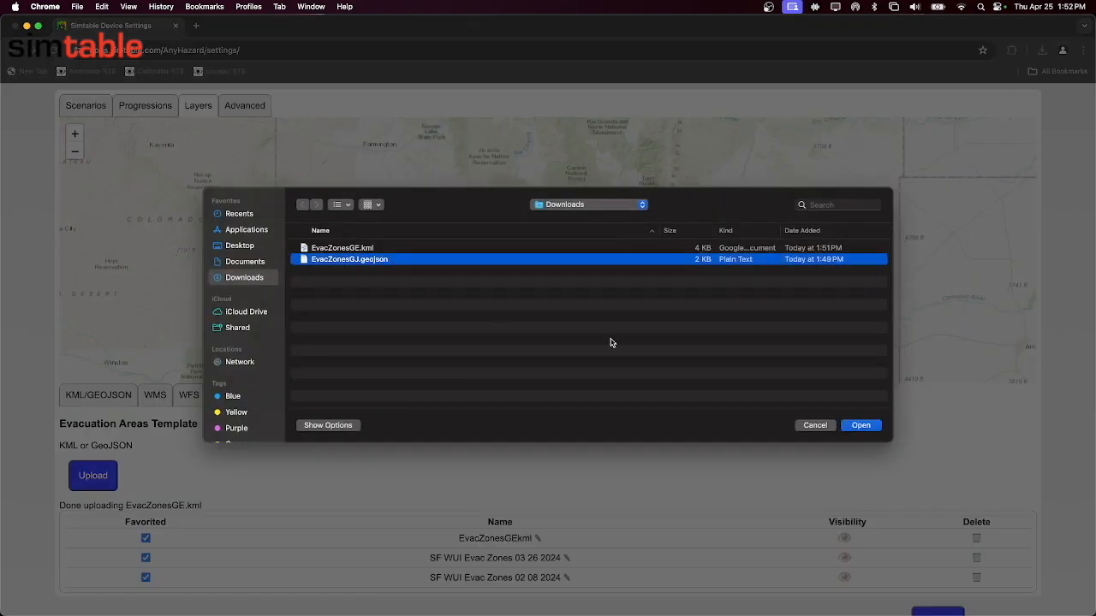
{"action": "left_click", "coordinate": [867, 429]}
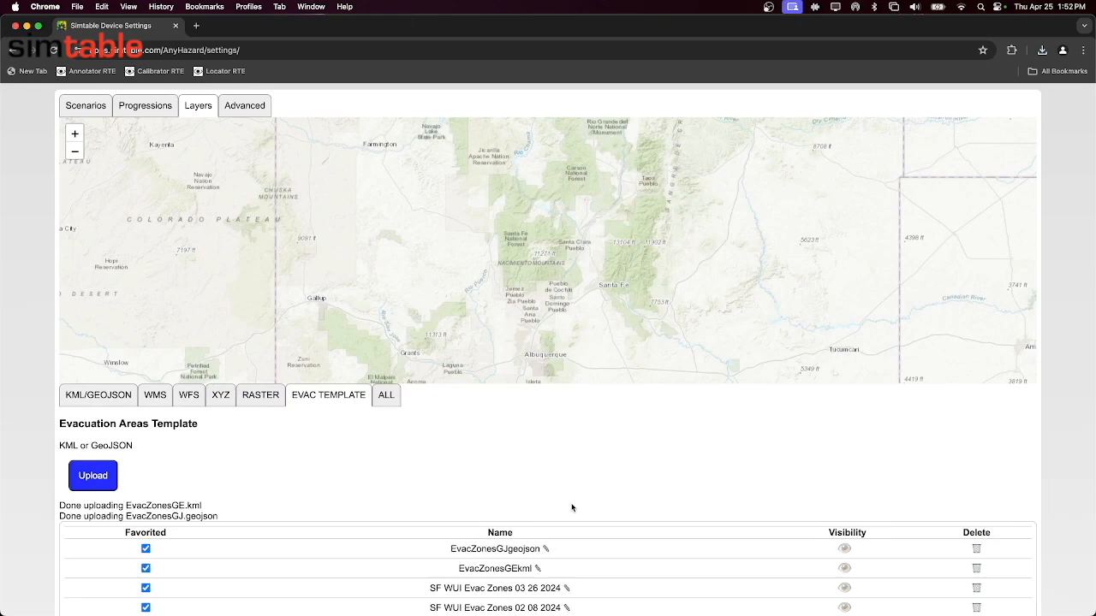
Rename the uploaded EvacZonesGEkml template as Evacuation Zones Google Earth
{"action": "scroll", "coordinate": [574, 507], "scroll_direction": "down", "scroll_amount": 2}
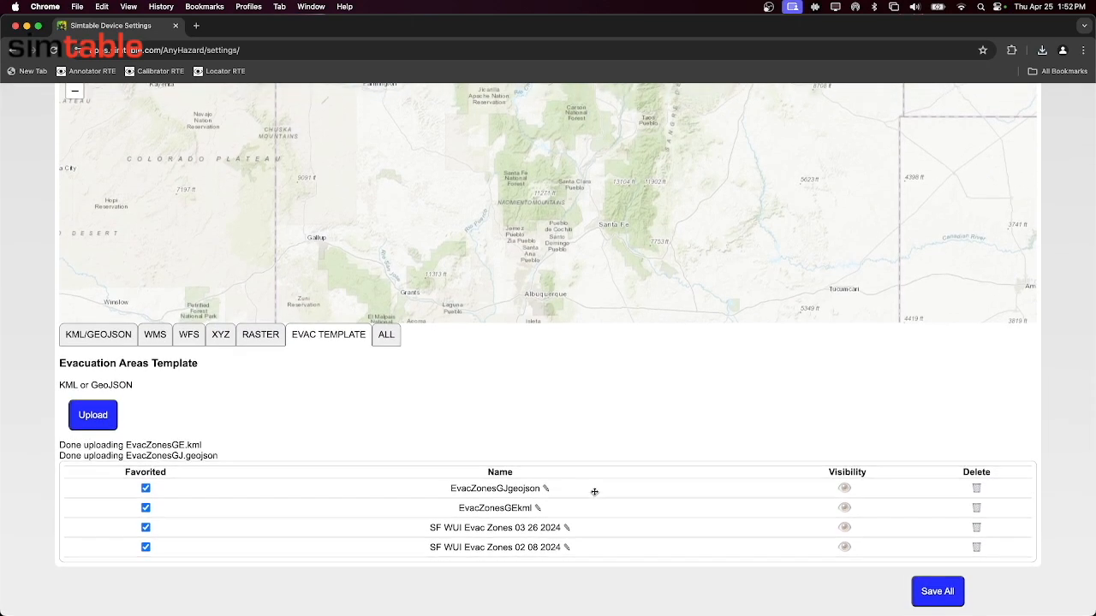
{"action": "left_click", "coordinate": [537, 508]}
{"action": "left_click", "coordinate": [376, 508]}
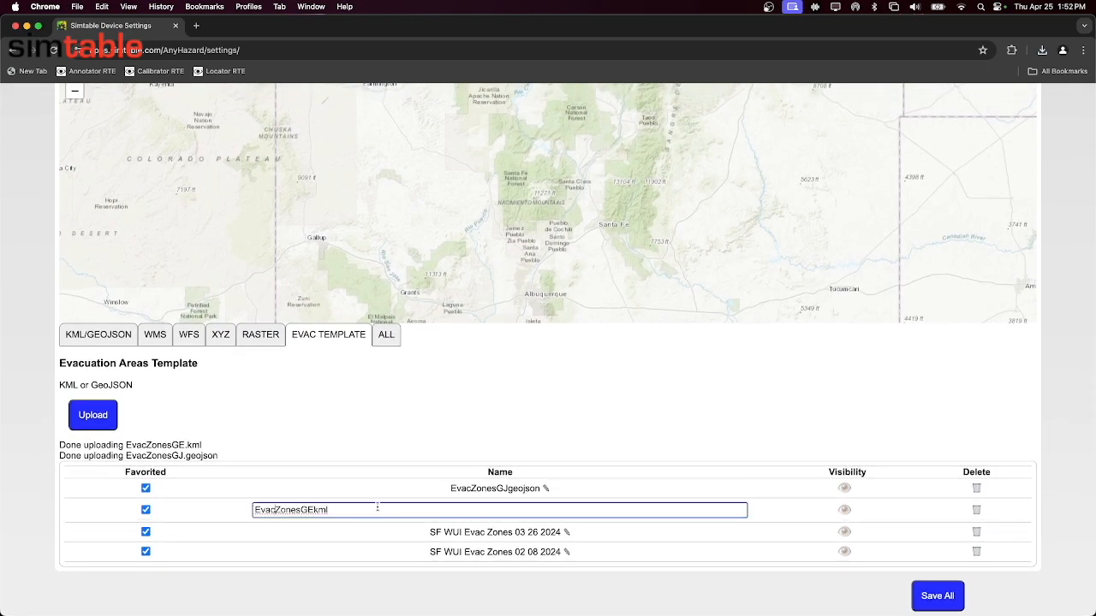
{"action": "type", "text": "uation Zones"}
{"action": "left_click_drag", "start_coordinate": [336, 510], "coordinate": [357, 511]}
{"action": "type", "text": "oogle Earth"}
{"action": "key", "text": "Return"}
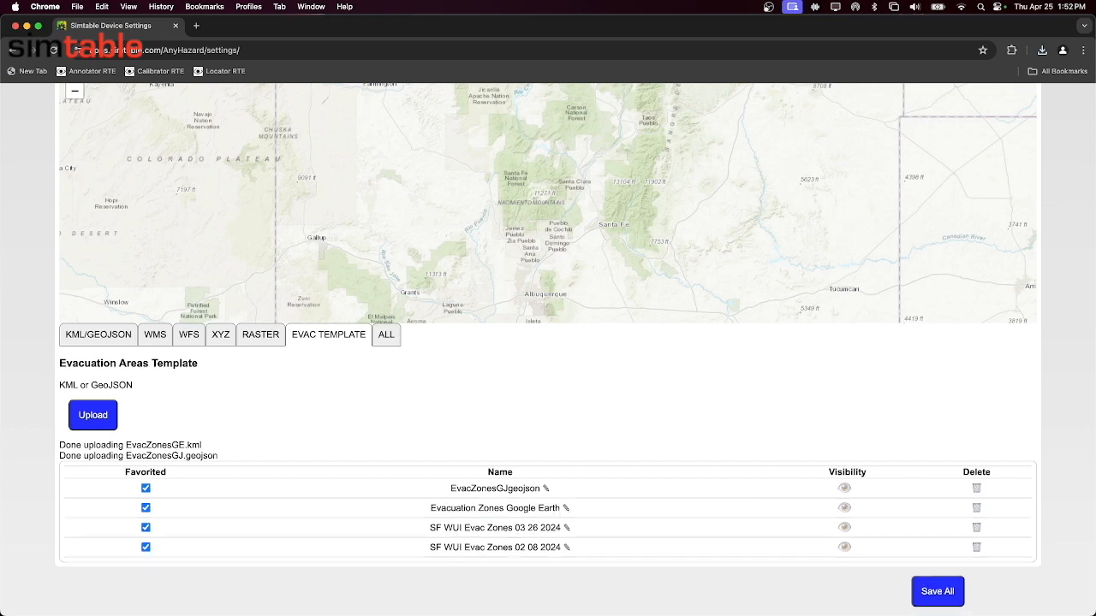
Rename the uploaded EvacZonesGJgeojson template as Evacuation Zones GeoJson
{"action": "left_click", "coordinate": [543, 490]}
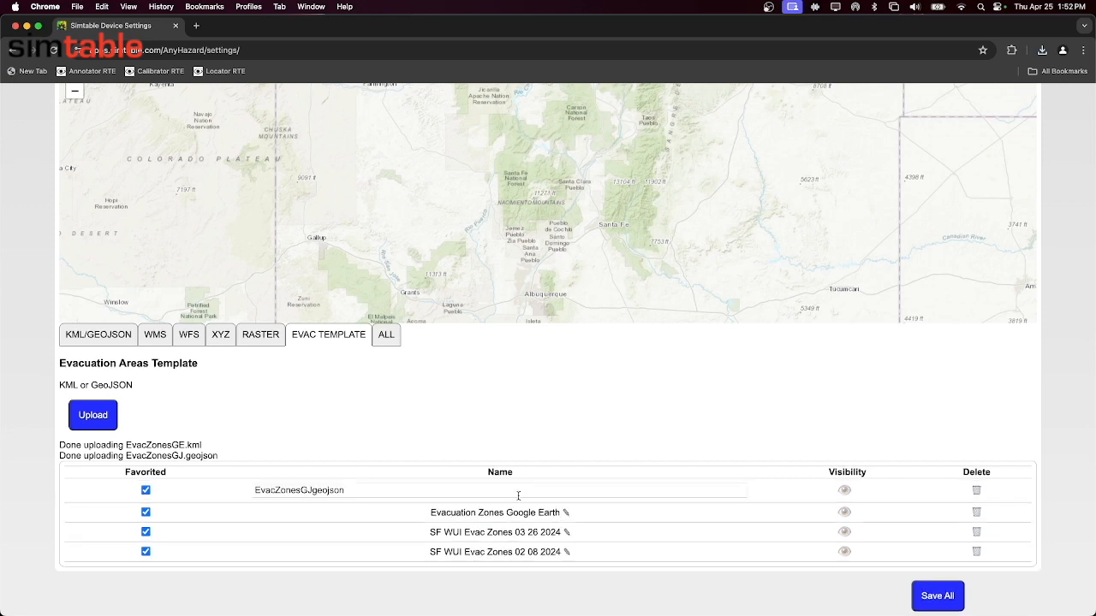
{"action": "left_click", "coordinate": [321, 490]}
{"action": "type", "text": "uation Zones"}
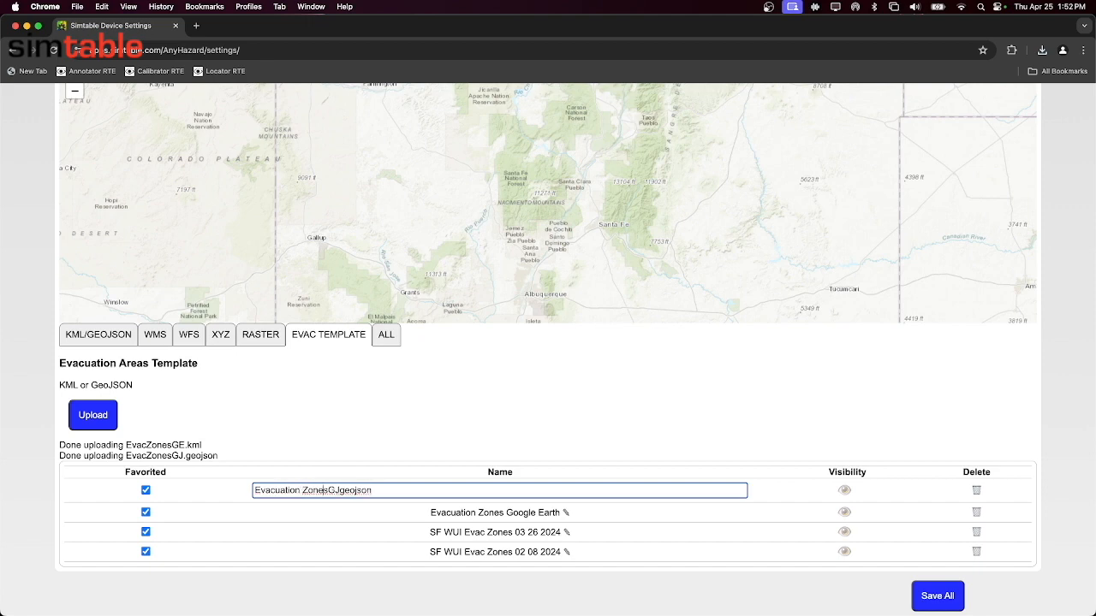
{"action": "key", "text": "BackSpace"}
{"action": "type", "text": "eo"}
{"action": "key", "text": "shift+Right"}
{"action": "key", "text": "shift+Right"}
{"action": "key", "text": "shift+Right"}
{"action": "type", "text": "J"}
{"action": "key", "text": "Return"}
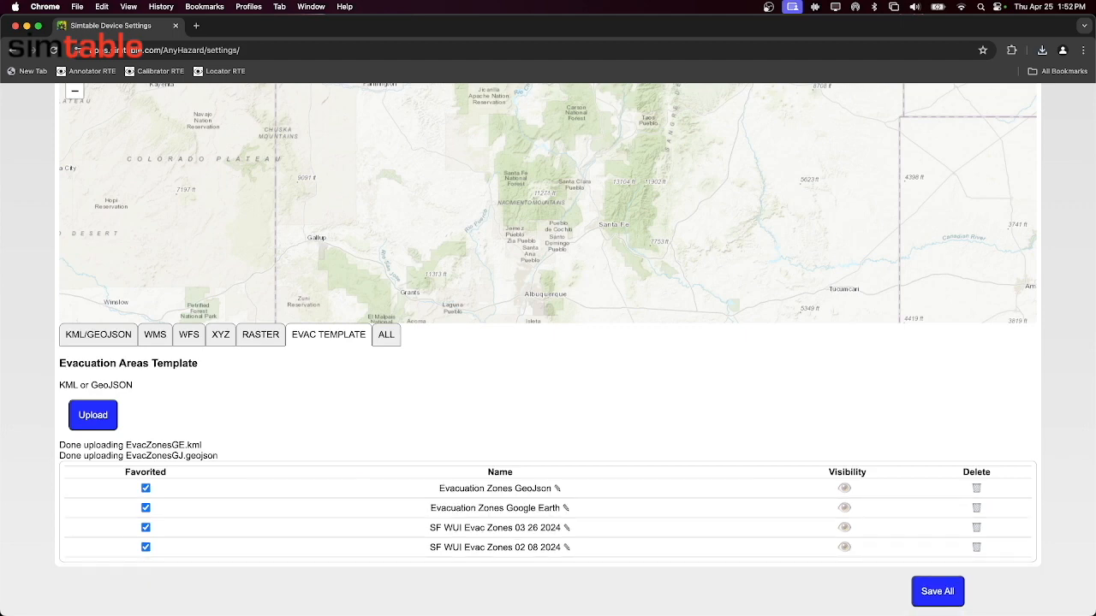
Save all layer settings and return to the AnyHazard map in full-screen view
{"action": "left_click", "coordinate": [941, 597]}
{"action": "scroll", "coordinate": [1016, 397], "scroll_direction": "up", "scroll_amount": 3}
{"action": "left_click", "coordinate": [113, 110]}
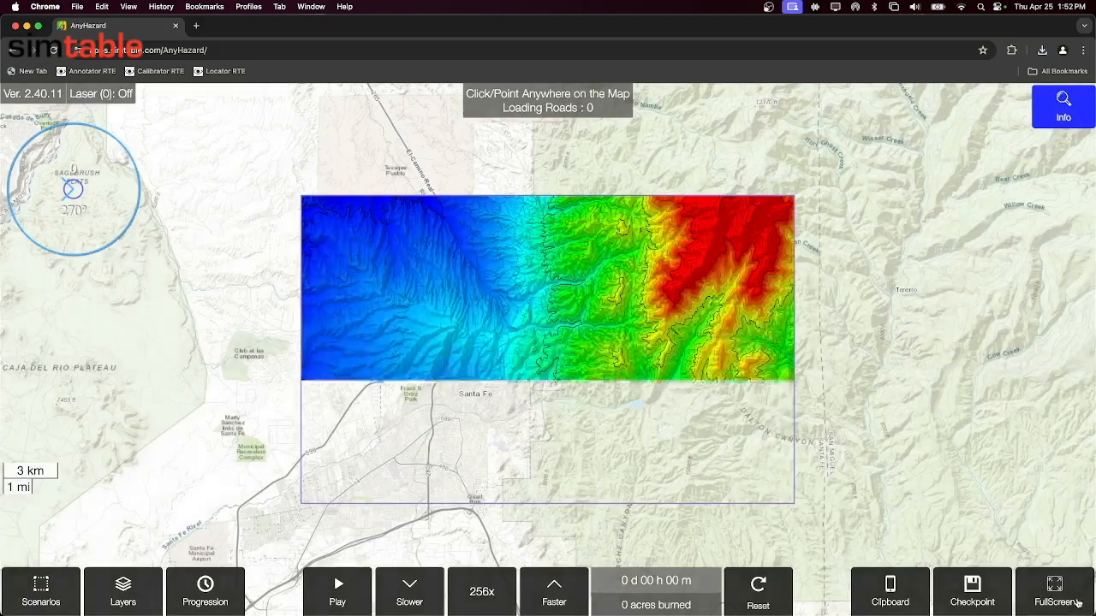
{"action": "left_click", "coordinate": [1059, 601]}
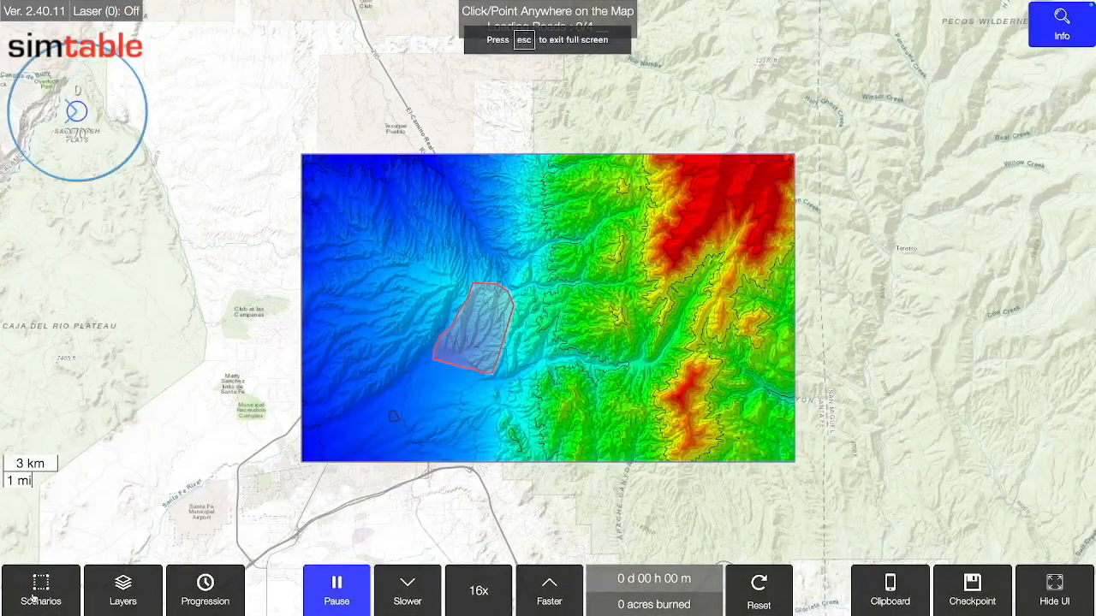
Load a scenario covering Santa Fe and apply the Evacuation Zones Google Earth template to it
{"action": "left_click", "coordinate": [45, 575]}
{"action": "left_click", "coordinate": [856, 225]}
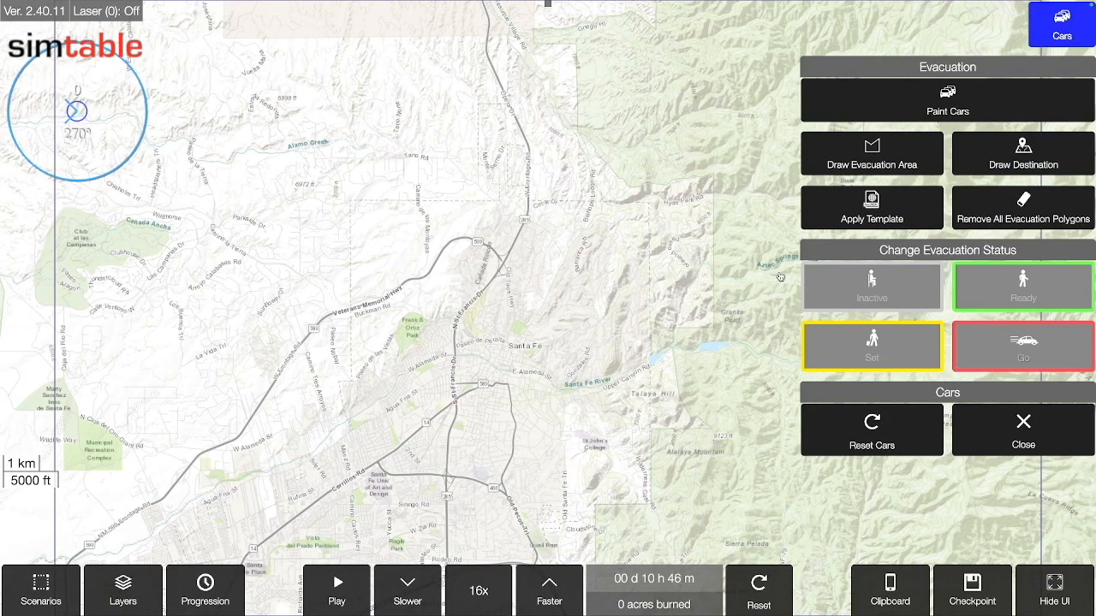
{"action": "left_click", "coordinate": [873, 212]}
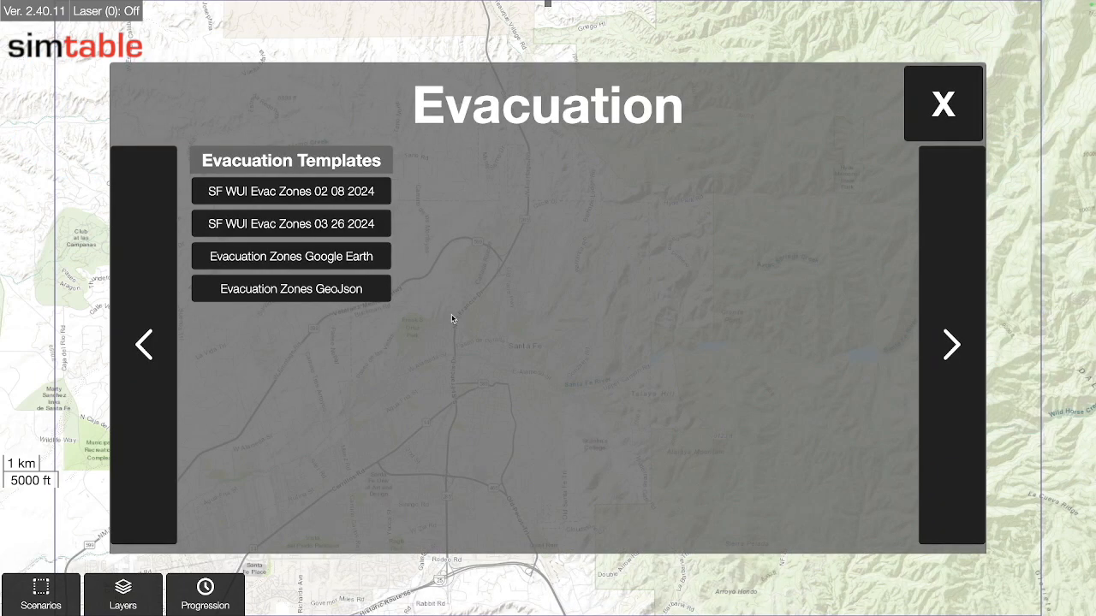
{"action": "left_click", "coordinate": [291, 257]}
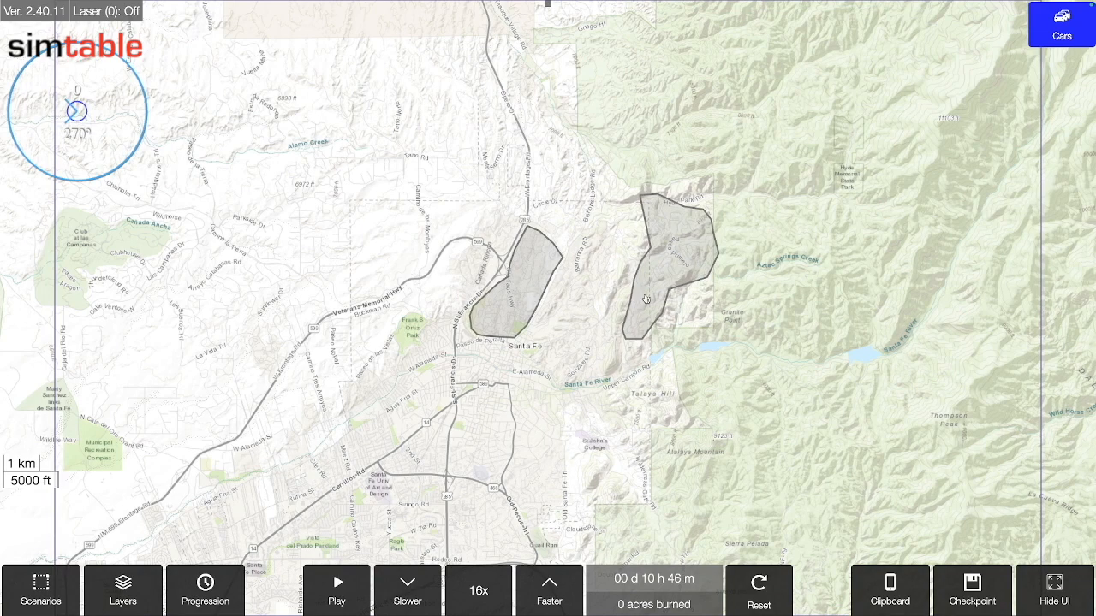
Reopen the Cars tools and draw a small evacuation destination polygon along Cerrillos Rd, southwest of central Santa Fe
{"action": "left_click", "coordinate": [1062, 48]}
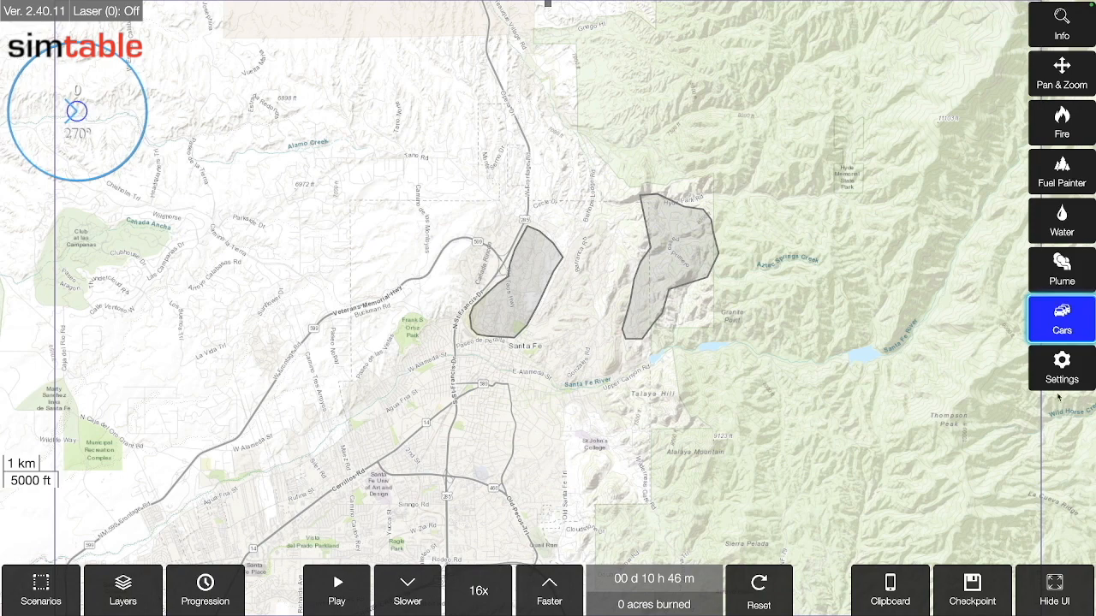
{"action": "left_click", "coordinate": [1055, 322]}
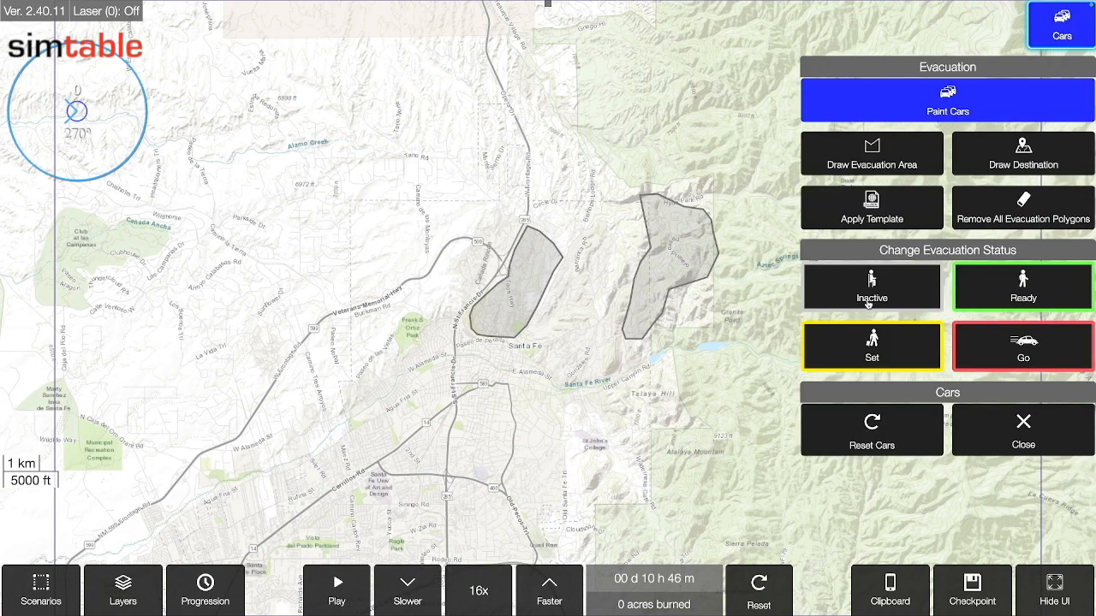
{"action": "left_click", "coordinate": [1032, 159]}
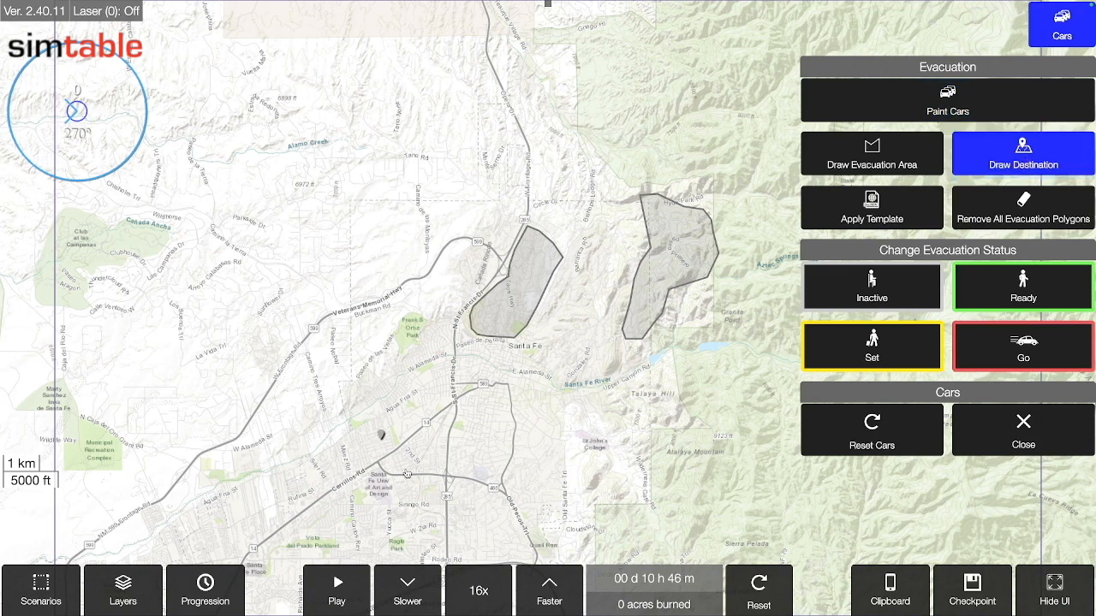
{"action": "left_click", "coordinate": [363, 452]}
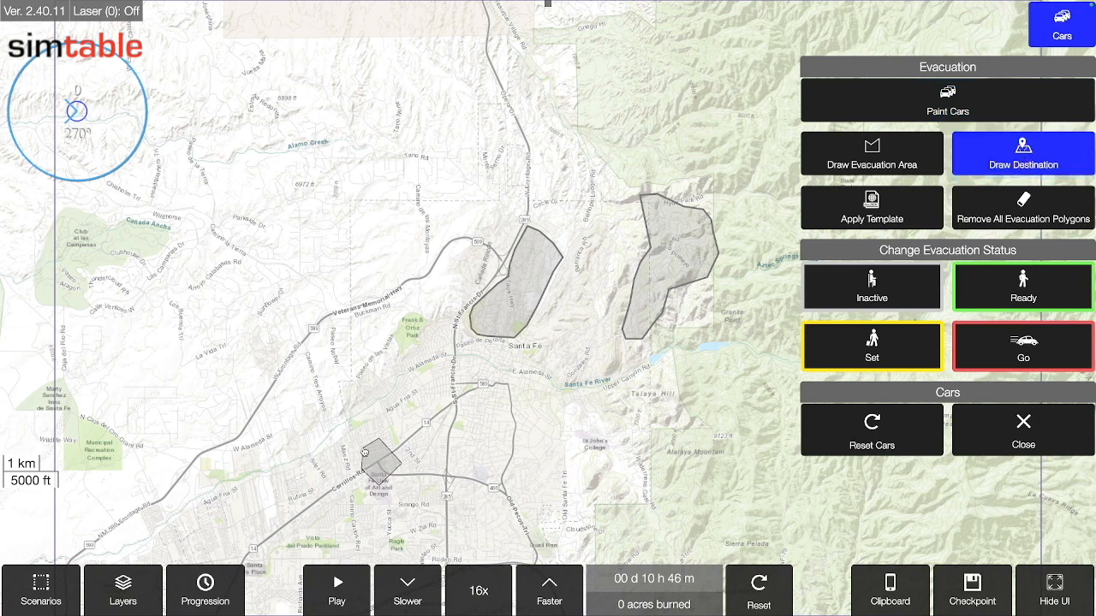
Paint cars across both Google Earth evacuation zones and the area between them, and start the simulation
{"action": "left_click", "coordinate": [1020, 334]}
{"action": "mouse_move", "coordinate": [584, 257]}
{"action": "left_mouse_down"}
{"action": "mouse_move", "coordinate": [656, 248]}
{"action": "mouse_move", "coordinate": [510, 272]}
{"action": "mouse_move", "coordinate": [661, 232]}
{"action": "mouse_move", "coordinate": [524, 272]}
{"action": "mouse_move", "coordinate": [565, 225]}
{"action": "mouse_move", "coordinate": [654, 256]}
{"action": "left_mouse_up"}
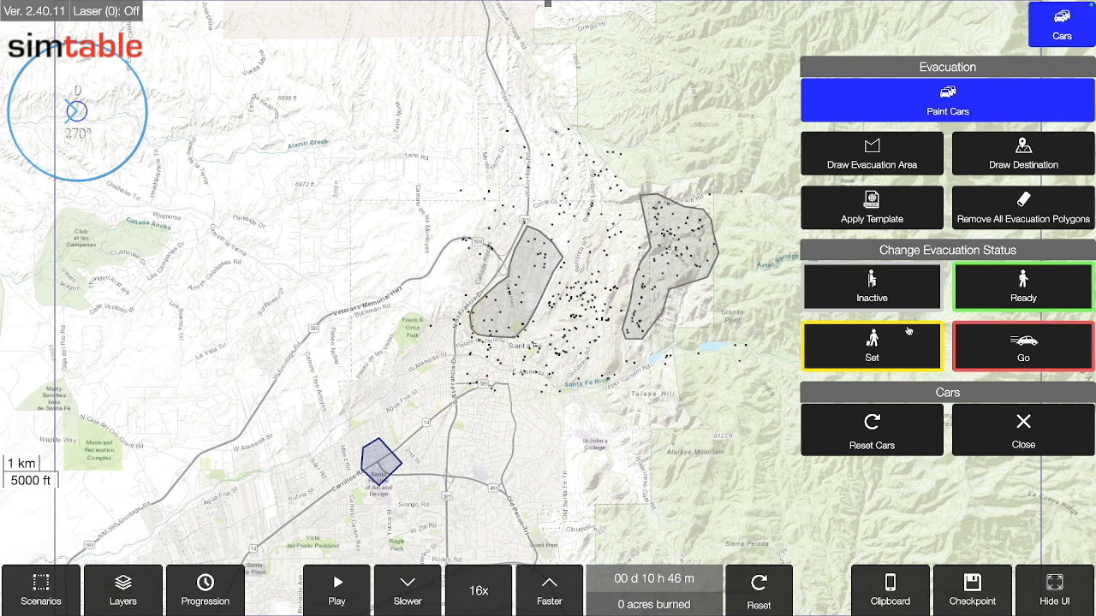
{"action": "left_click", "coordinate": [336, 589]}
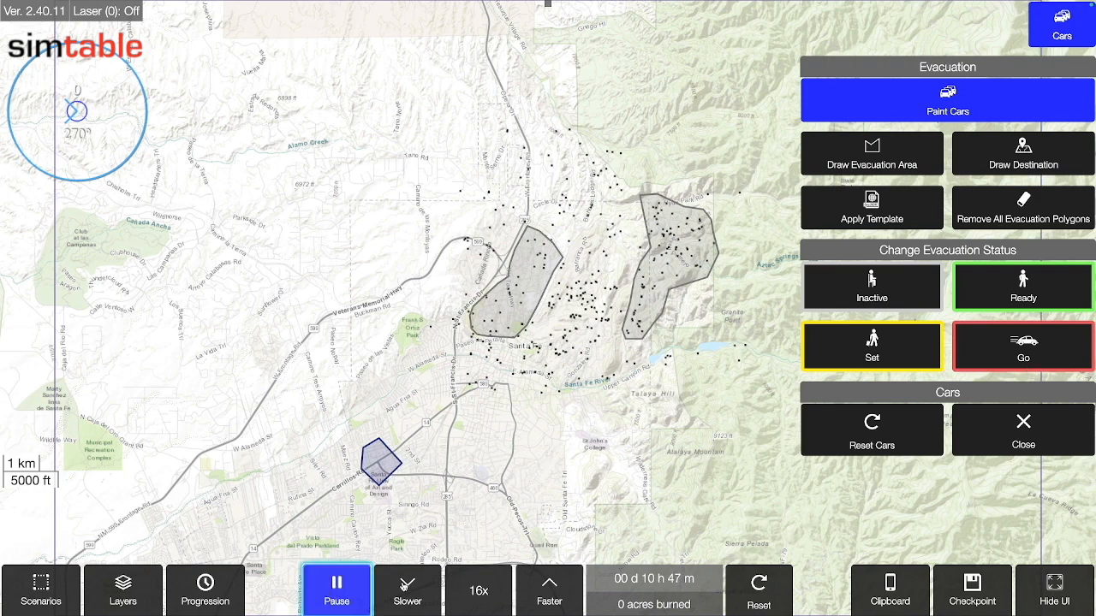
Mark the western zone Ready and the eastern zone Set, and switch first the eastern and then the western zone to Go
{"action": "left_click", "coordinate": [1006, 305]}
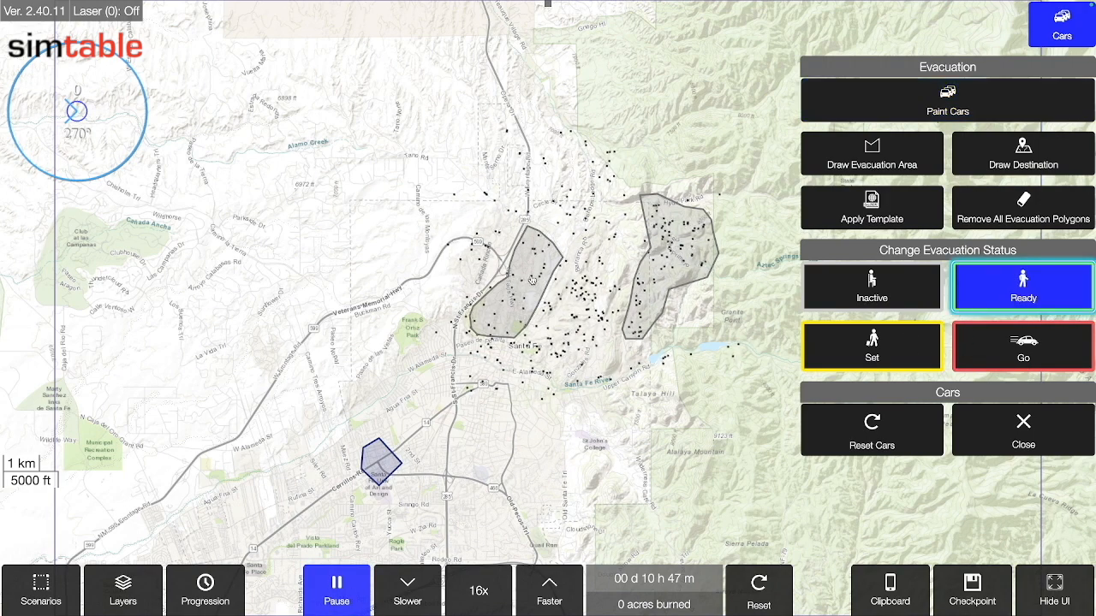
{"action": "left_click", "coordinate": [865, 346]}
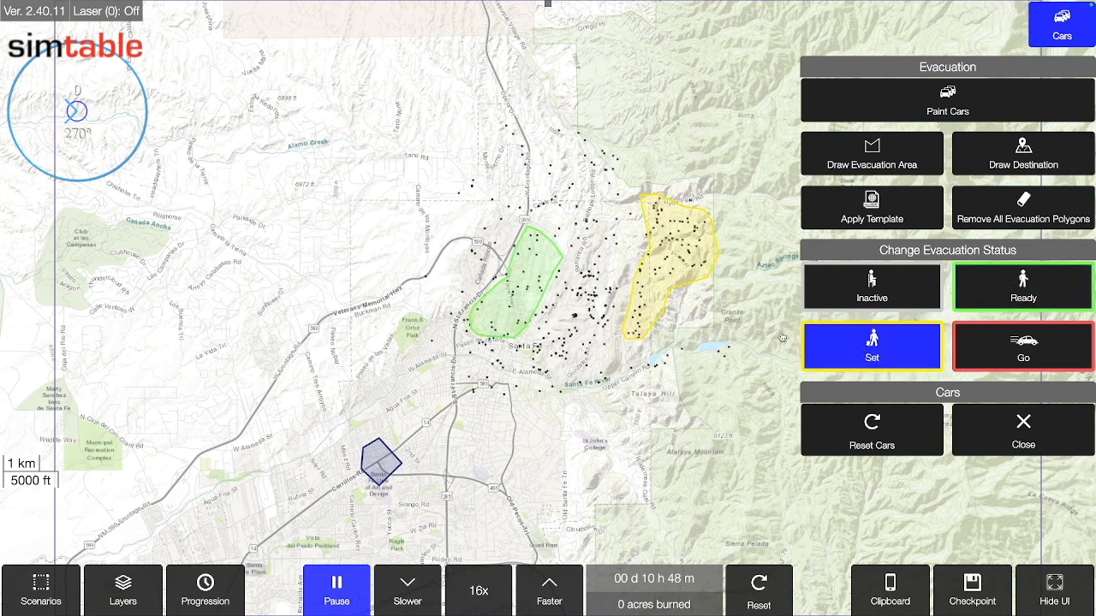
{"action": "left_click", "coordinate": [1013, 351]}
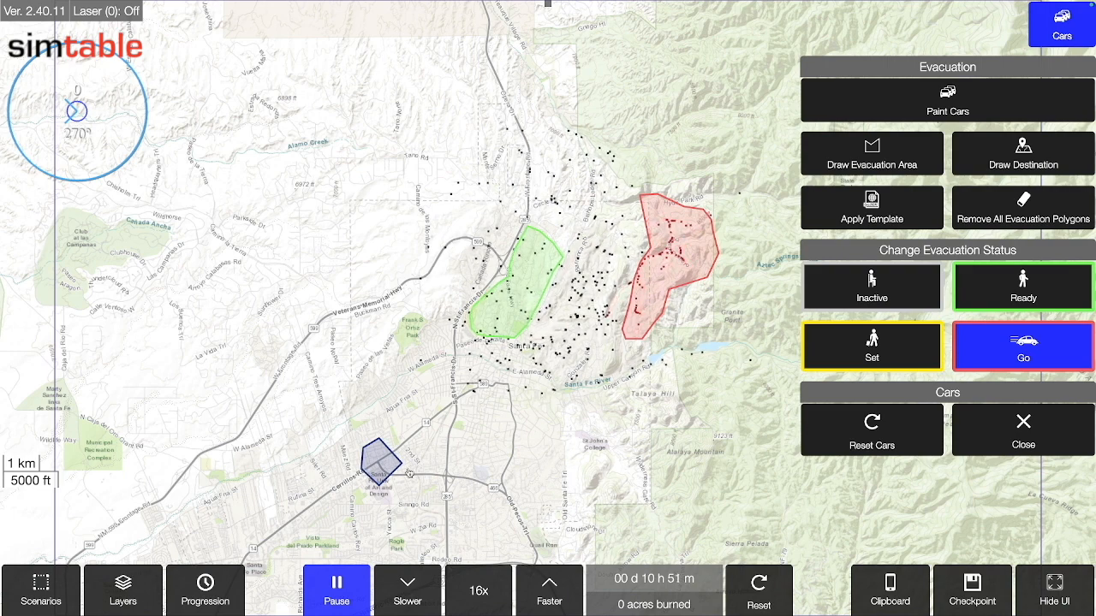
{"action": "left_click", "coordinate": [993, 343]}
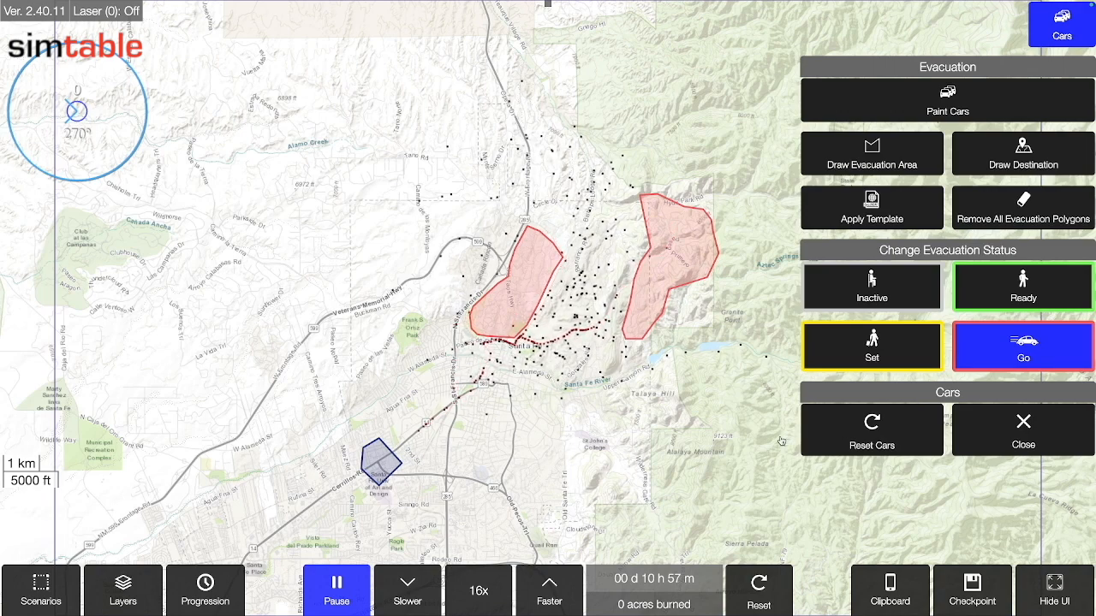
Reset the cars and remove all evacuation polygons from the map
{"action": "left_click", "coordinate": [858, 428]}
{"action": "left_click", "coordinate": [1015, 205]}
{"action": "left_click", "coordinate": [477, 358]}
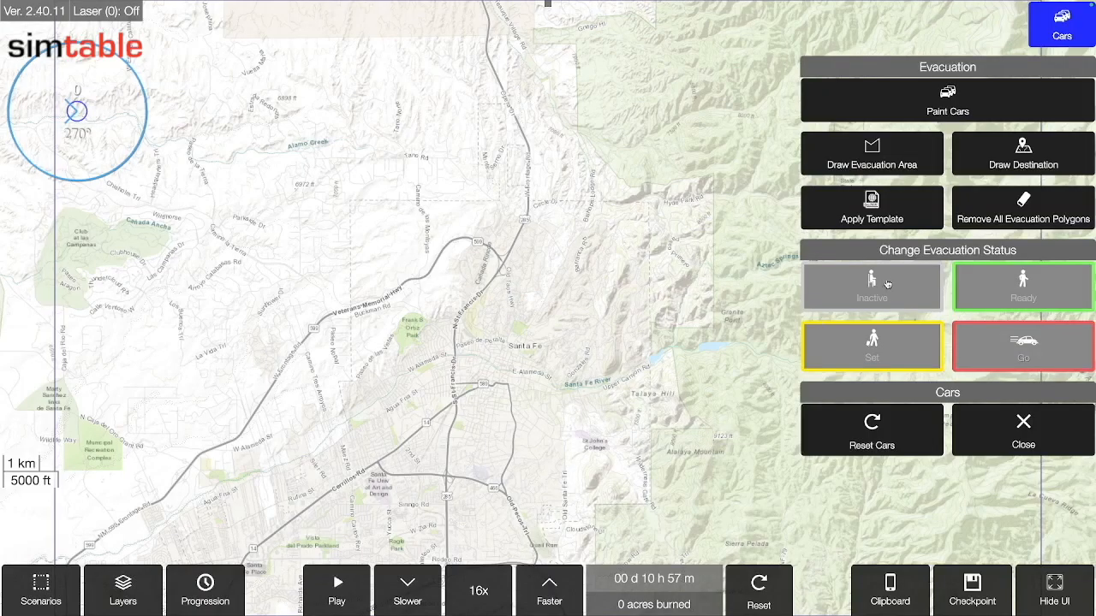
Apply the Evacuation Zones GeoJson template and reopen the Cars evacuation tools
{"action": "left_click", "coordinate": [888, 221]}
{"action": "left_click", "coordinate": [312, 292]}
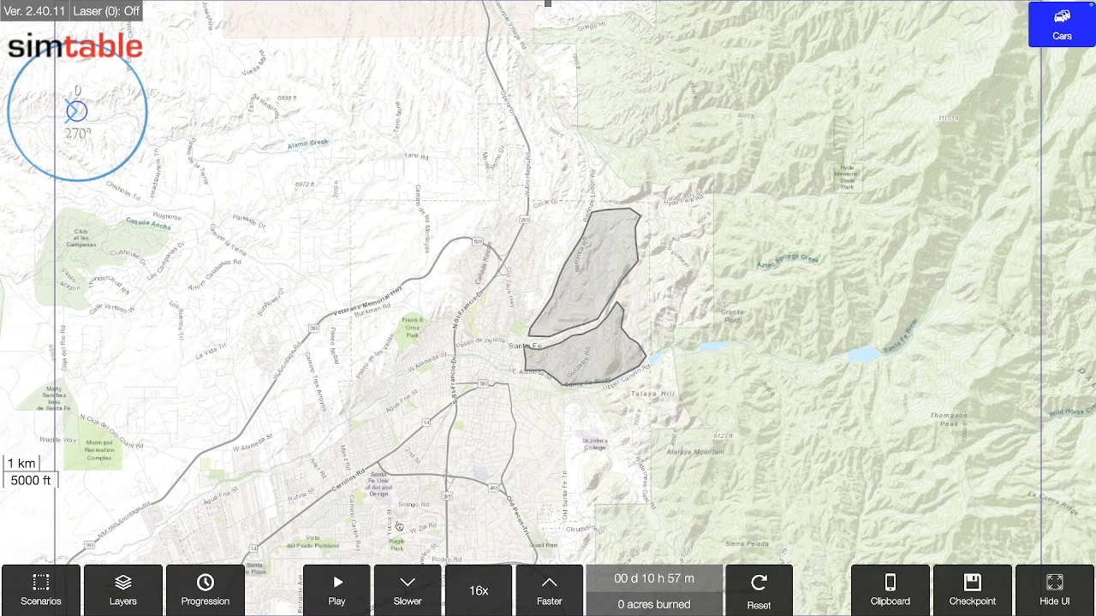
{"action": "left_click", "coordinate": [1063, 36]}
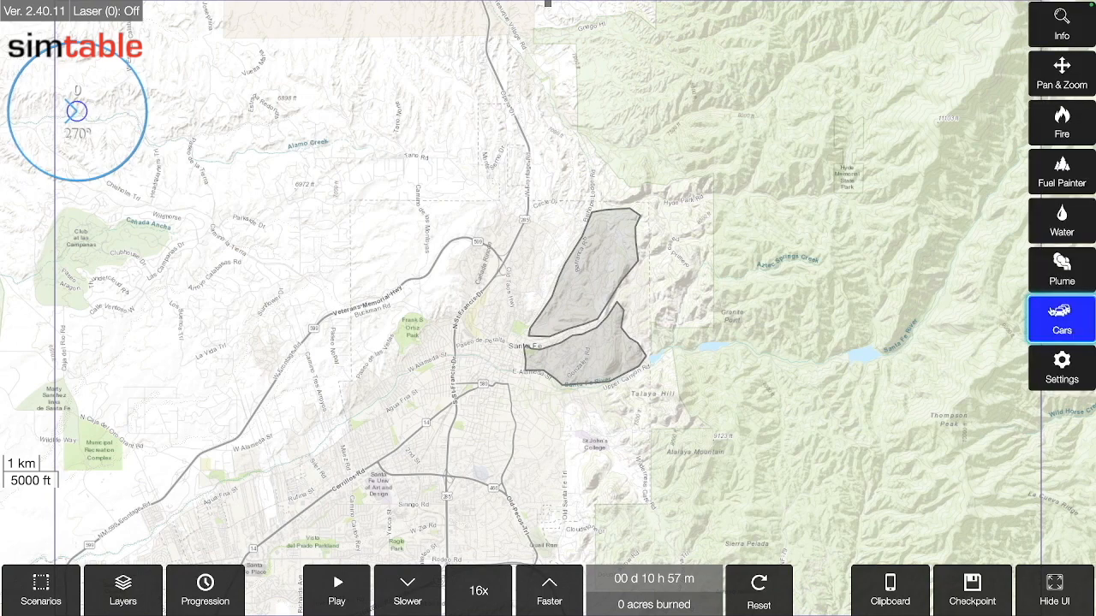
{"action": "left_click", "coordinate": [1053, 313]}
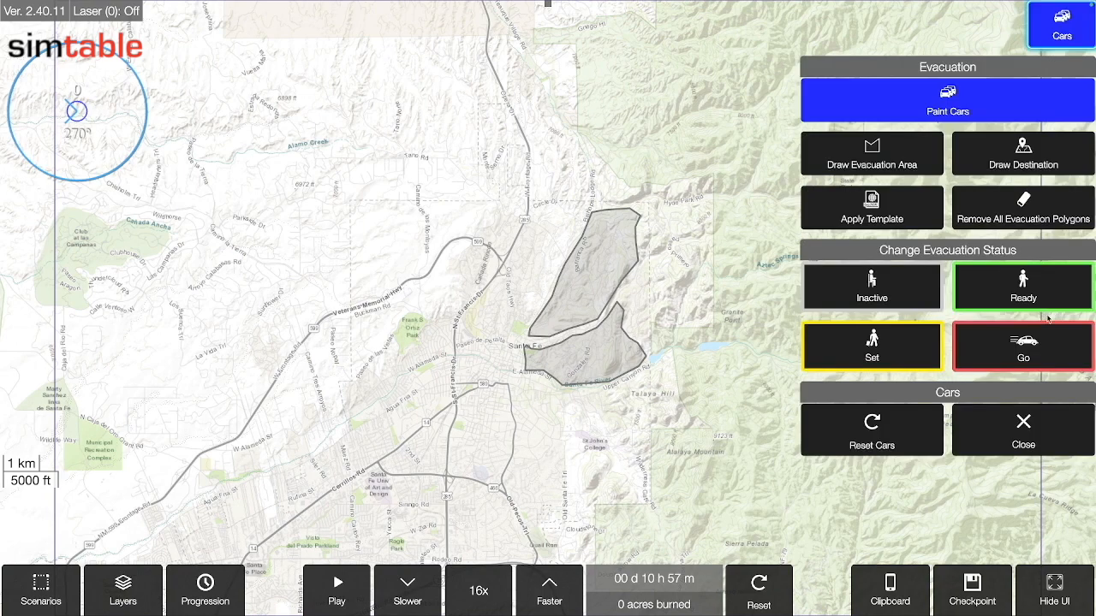
Draw a small destination polygon along Cerrillos Rd southwest of central Santa Fe and paint cars over the two GeoJson zones
{"action": "left_click", "coordinate": [1008, 166]}
{"action": "mouse_move", "coordinate": [398, 465]}
{"action": "left_mouse_down"}
{"action": "mouse_move", "coordinate": [379, 481]}
{"action": "mouse_move", "coordinate": [368, 448]}
{"action": "left_mouse_up"}
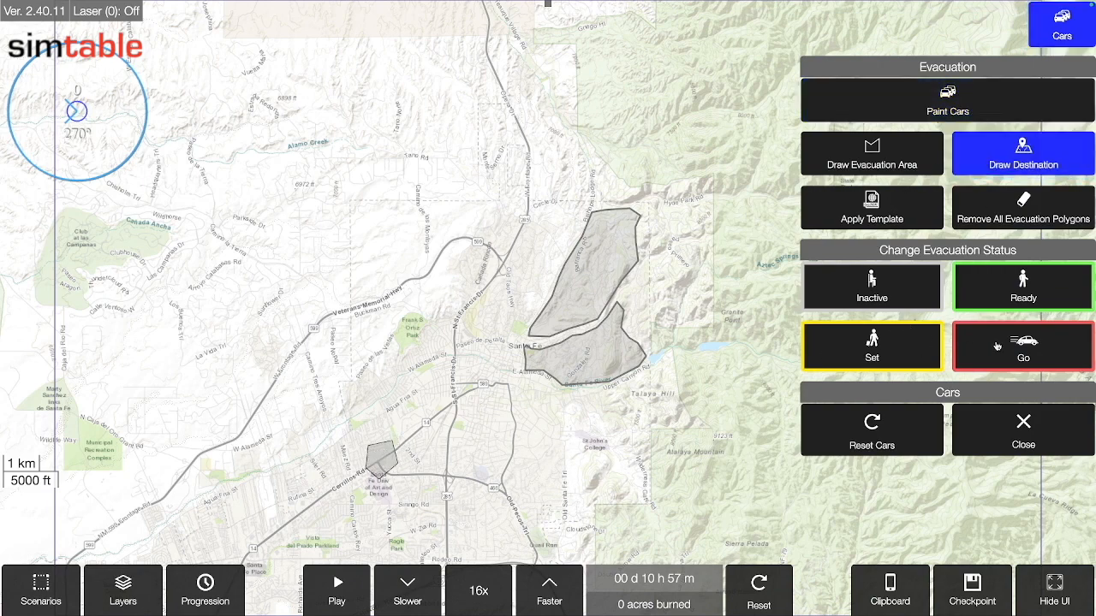
{"action": "left_click", "coordinate": [937, 112]}
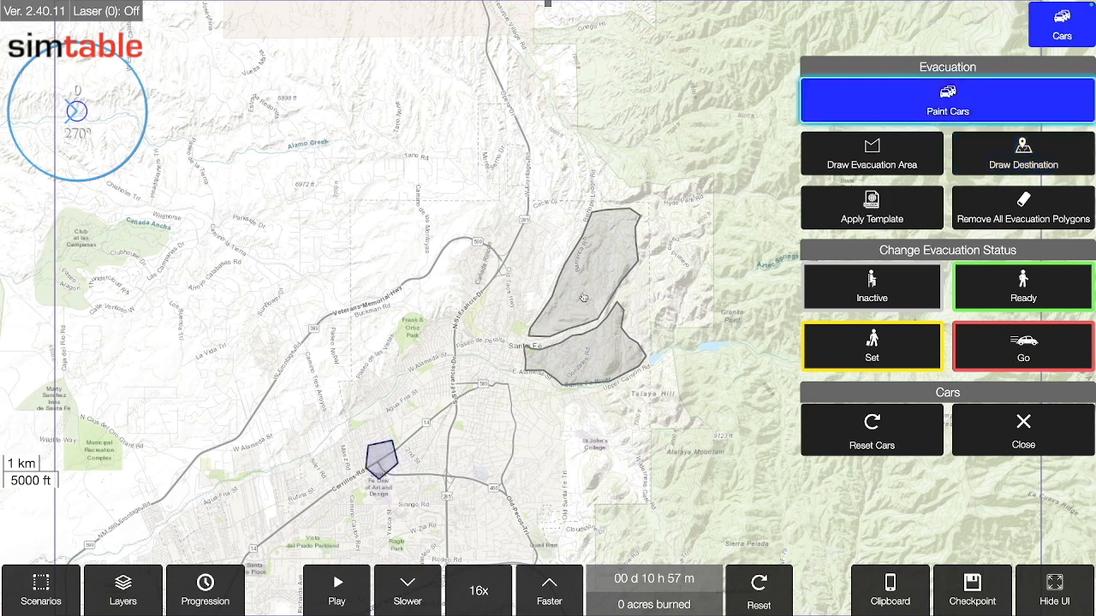
{"action": "mouse_move", "coordinate": [601, 304]}
{"action": "left_mouse_down"}
{"action": "mouse_move", "coordinate": [583, 266]}
{"action": "mouse_move", "coordinate": [569, 343]}
{"action": "mouse_move", "coordinate": [583, 310]}
{"action": "left_mouse_up"}
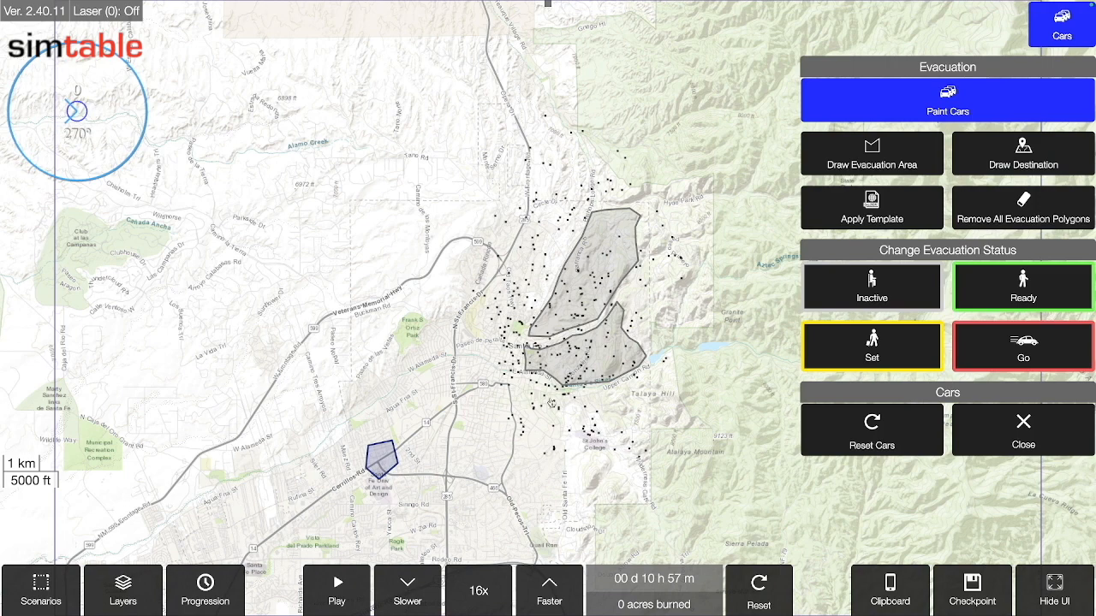
Start the simulation and set both GeoJson evacuation zones to Go
{"action": "left_click", "coordinate": [336, 590]}
{"action": "left_click", "coordinate": [1040, 347]}
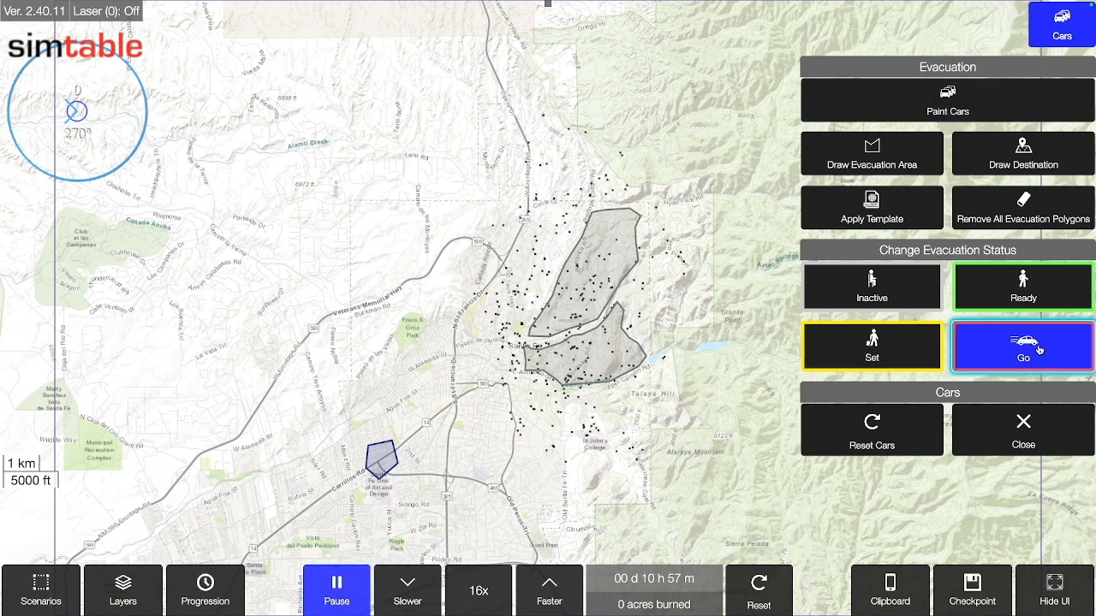
{"action": "left_click", "coordinate": [590, 343]}
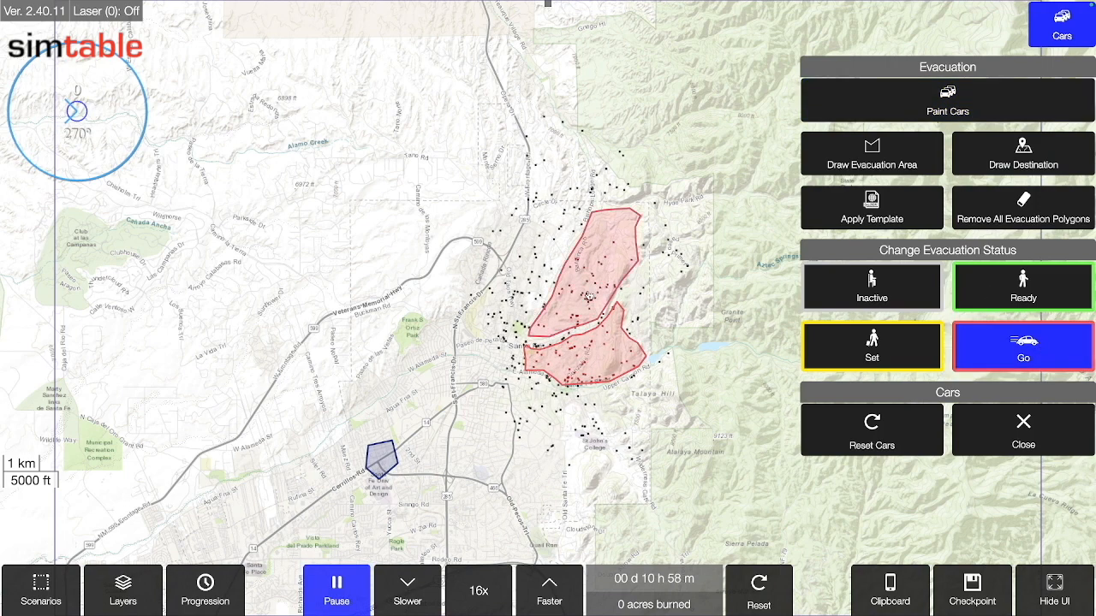